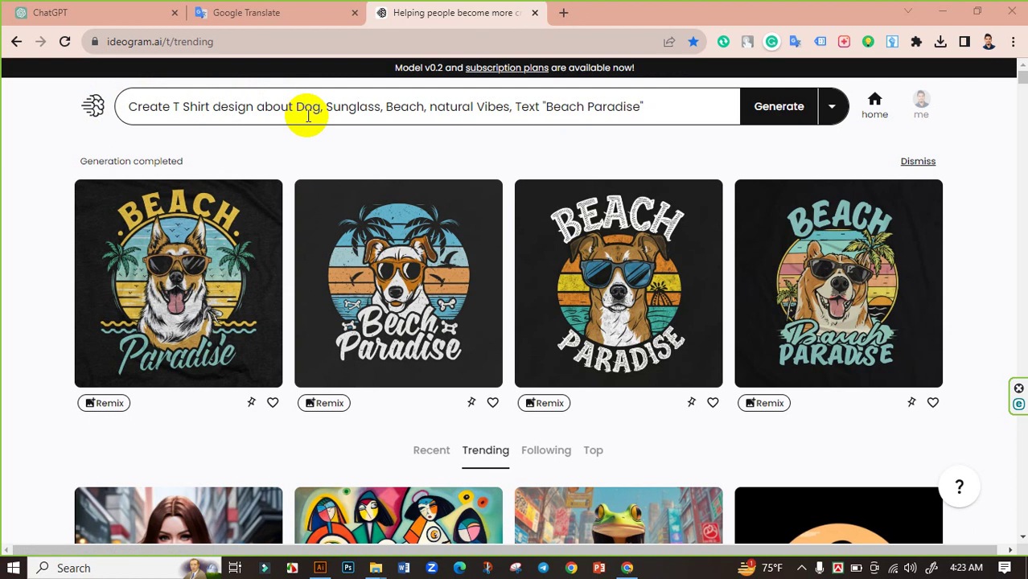
Review the "Beach Paradise" T-shirt prompt and expand the full list of available style tags.
left_click_drag(541, 103, 647, 101)
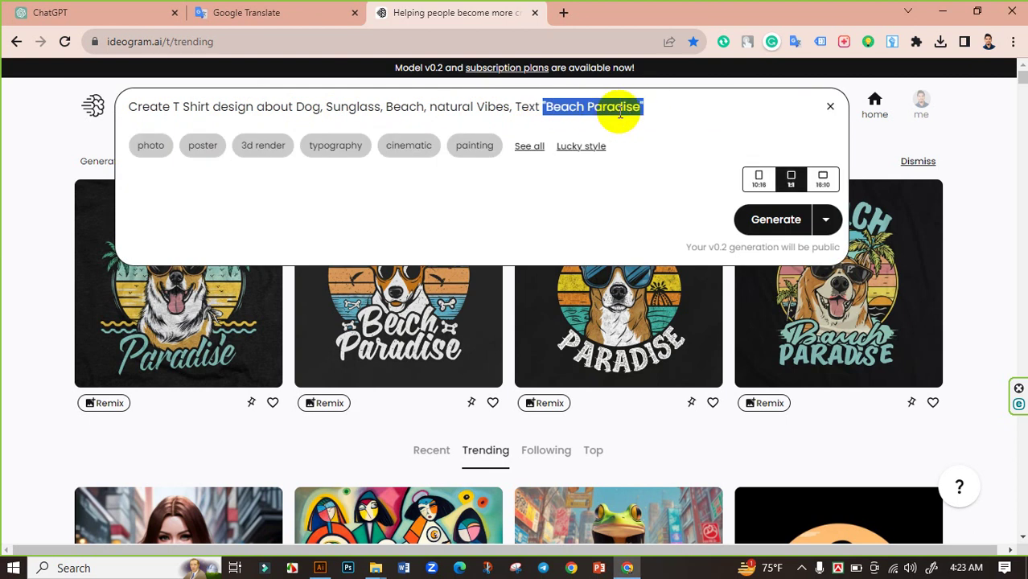
left_click(653, 103)
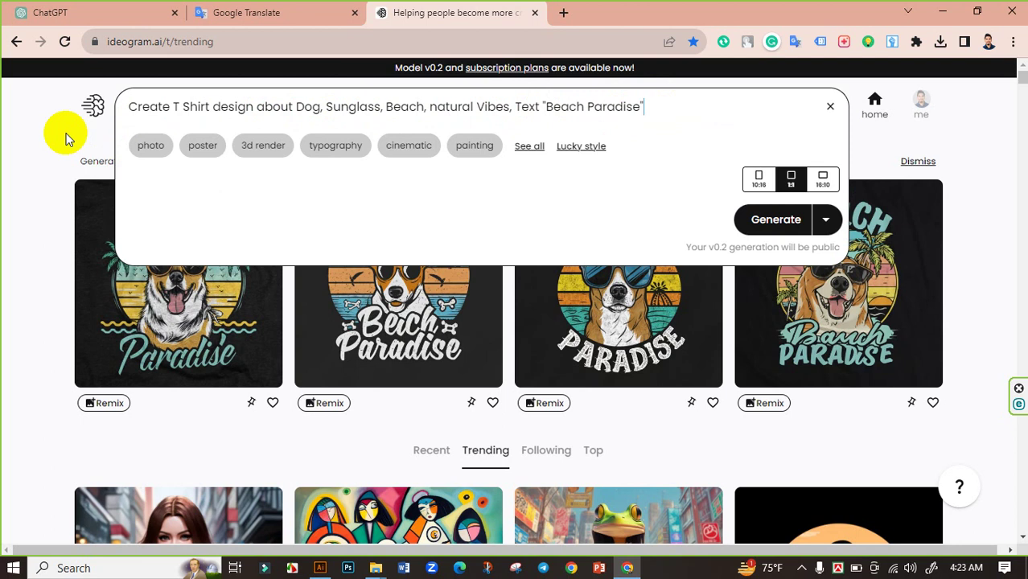
left_click(525, 148)
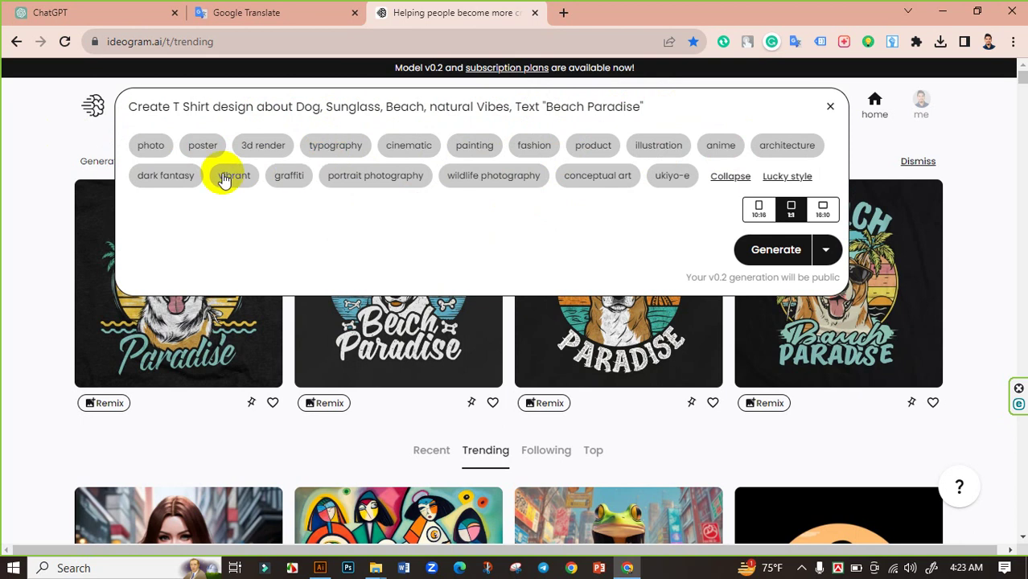
left_click(37, 117)
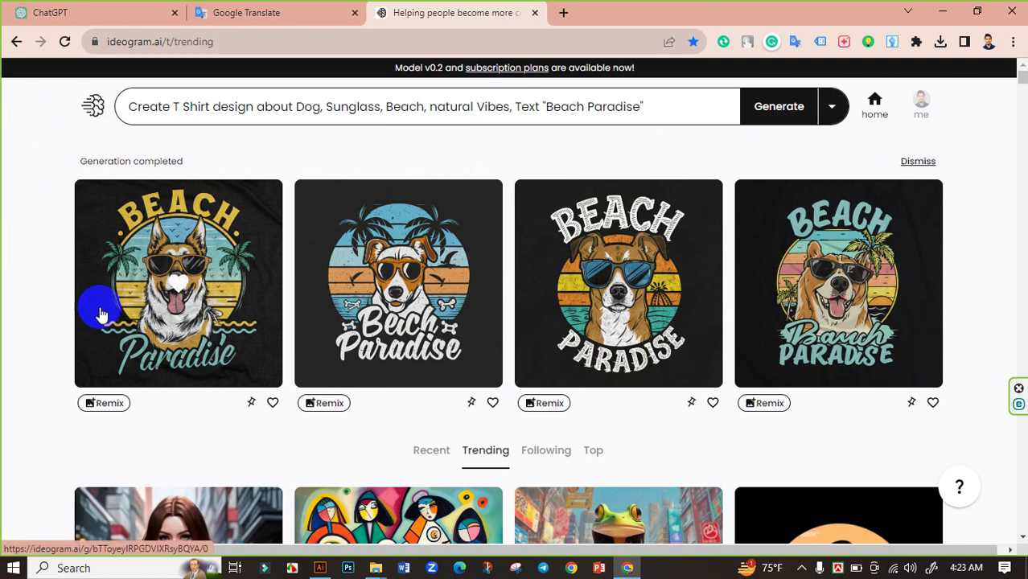
Compare the four generated dog T-shirt designs, checking the spelling of the "Beach Paradise" lettering in each.
left_click(396, 342)
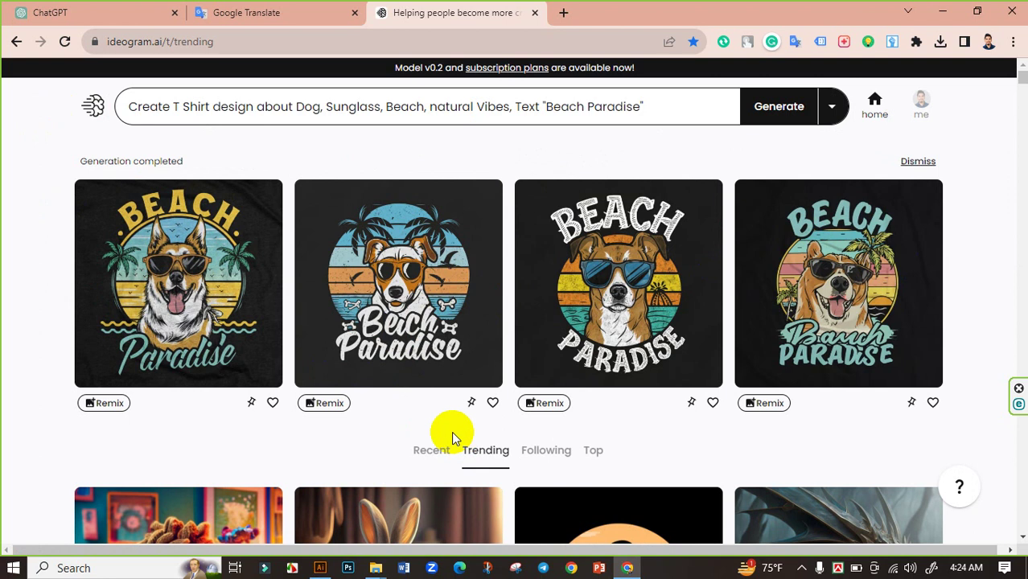
left_click(713, 402)
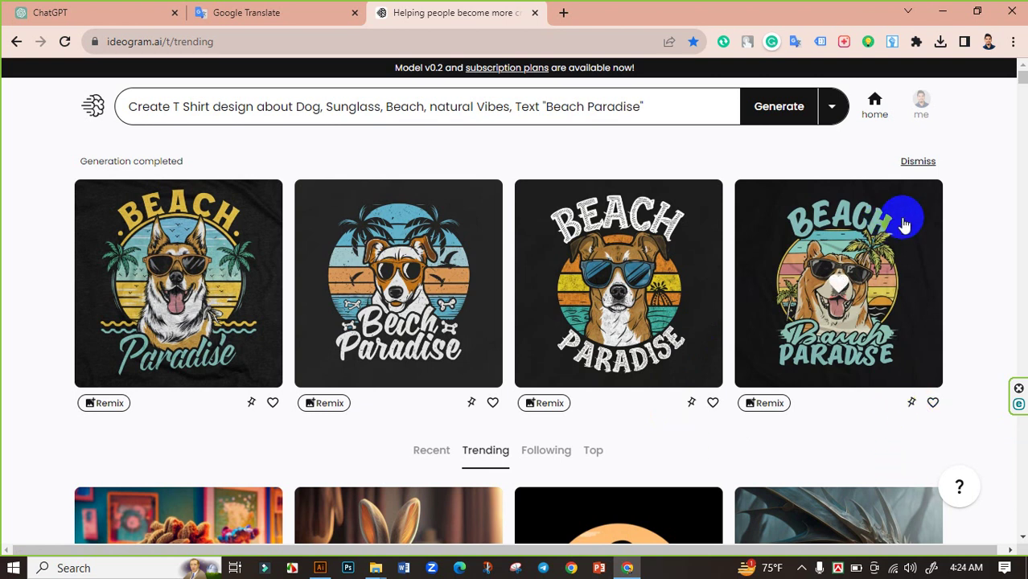
double_click(883, 251)
left_click(882, 231)
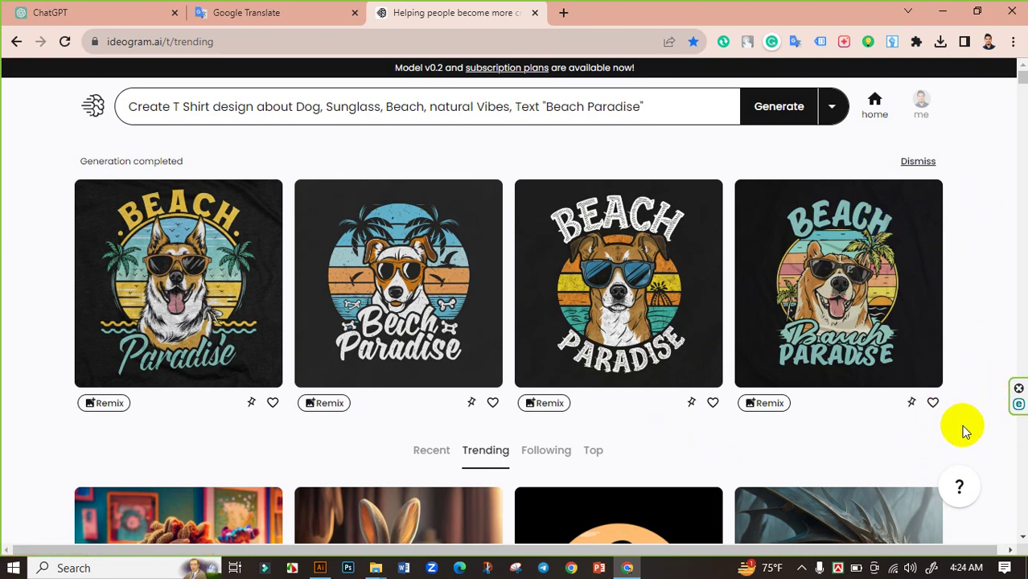
left_click(829, 402)
double_click(804, 358)
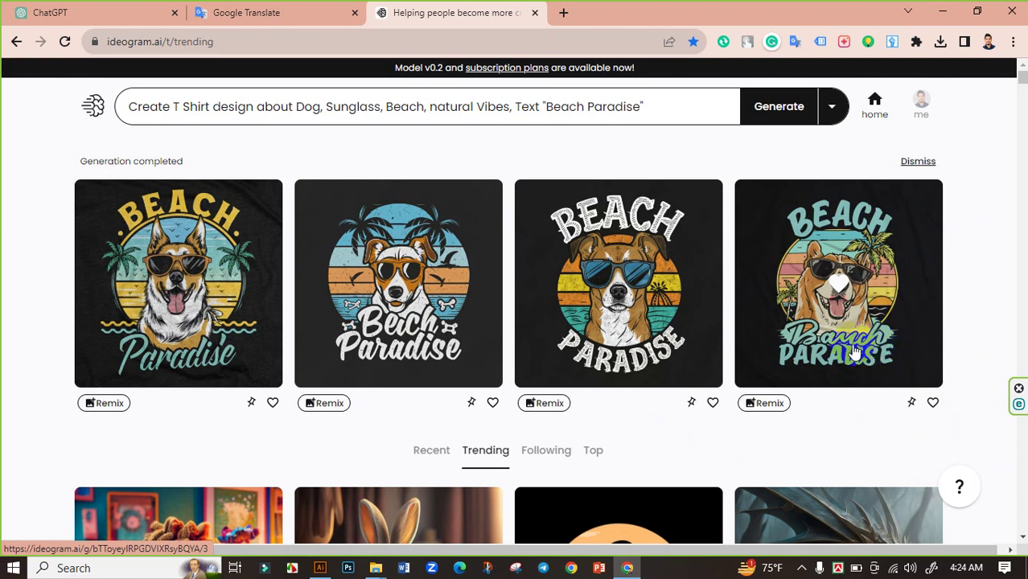
left_click(893, 344)
left_click(862, 370)
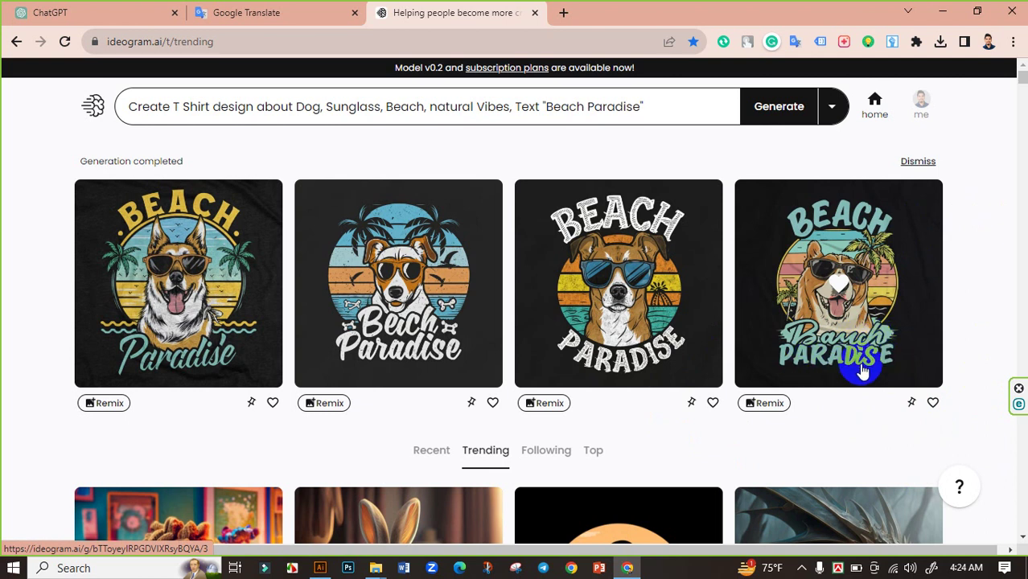
left_click(892, 366)
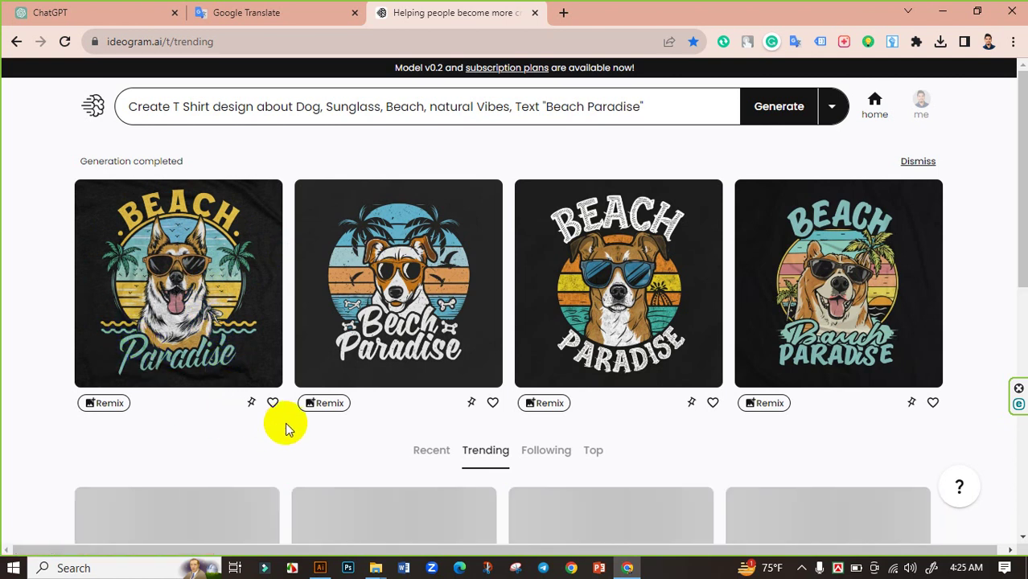
Open the first generated design, the dog with yellow "BEACH" lettering, and inspect its artwork at full size.
double_click(227, 334)
left_click(224, 338)
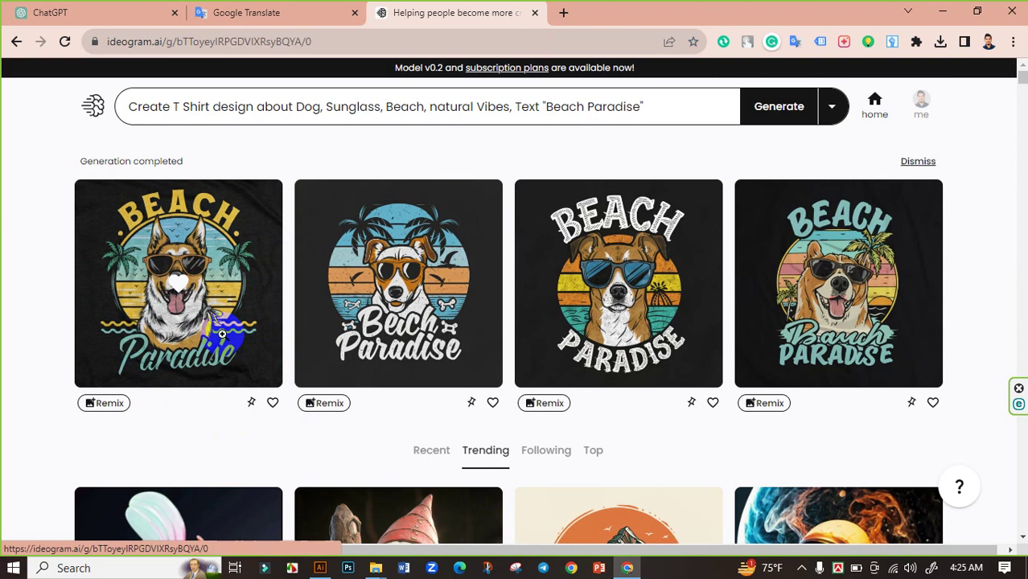
scroll(479, 371, "down", 2)
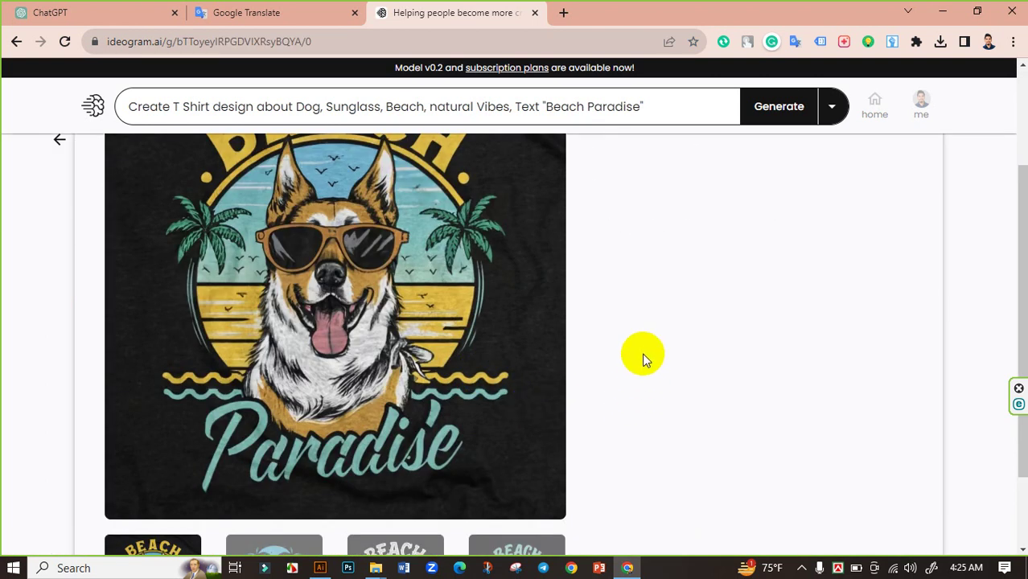
mouse_move(642, 359)
left_mouse_down()
mouse_move(516, 360)
mouse_move(417, 422)
mouse_move(498, 384)
left_mouse_up()
scroll(498, 383, "up", 2)
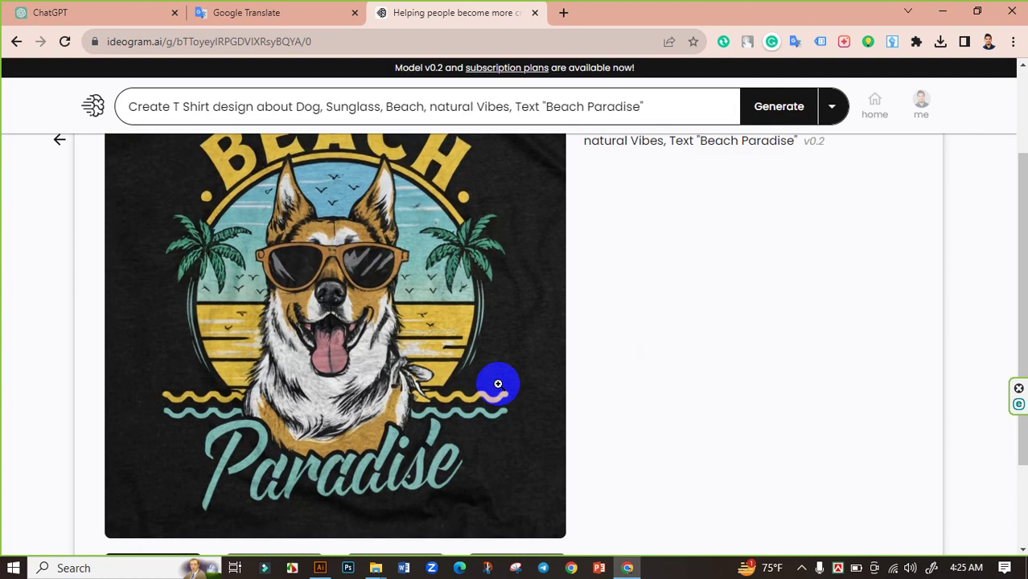
scroll(497, 379, "down", 4)
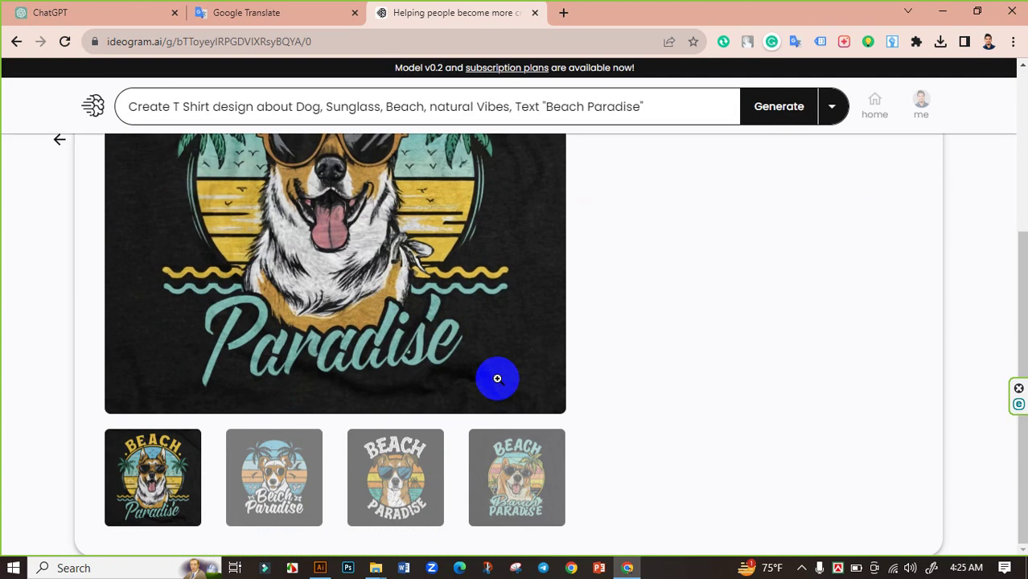
scroll(363, 333, "up", 4)
scroll(358, 333, "down", 1)
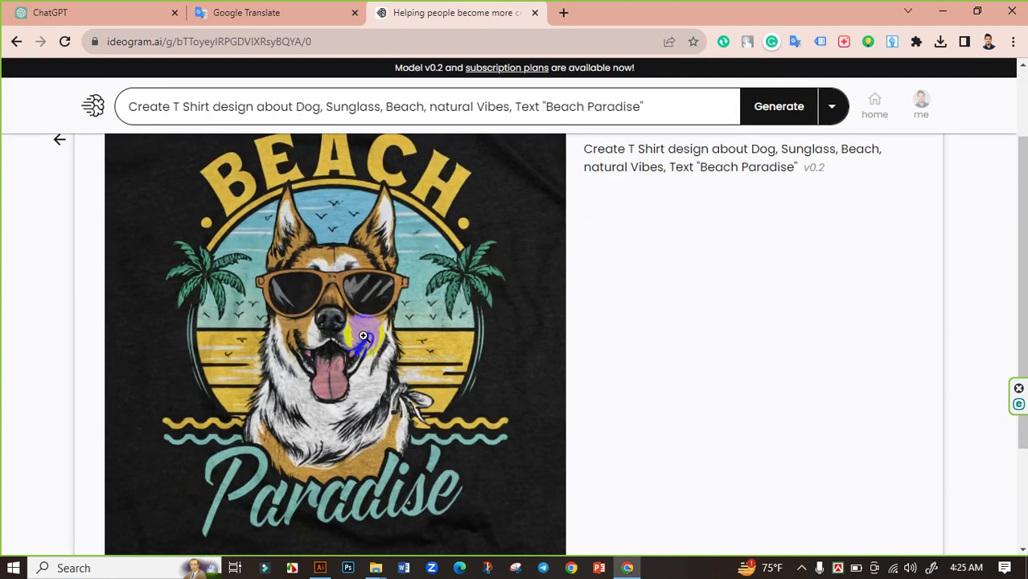
left_click_drag(362, 335, 307, 338)
scroll(307, 338, "up", 1)
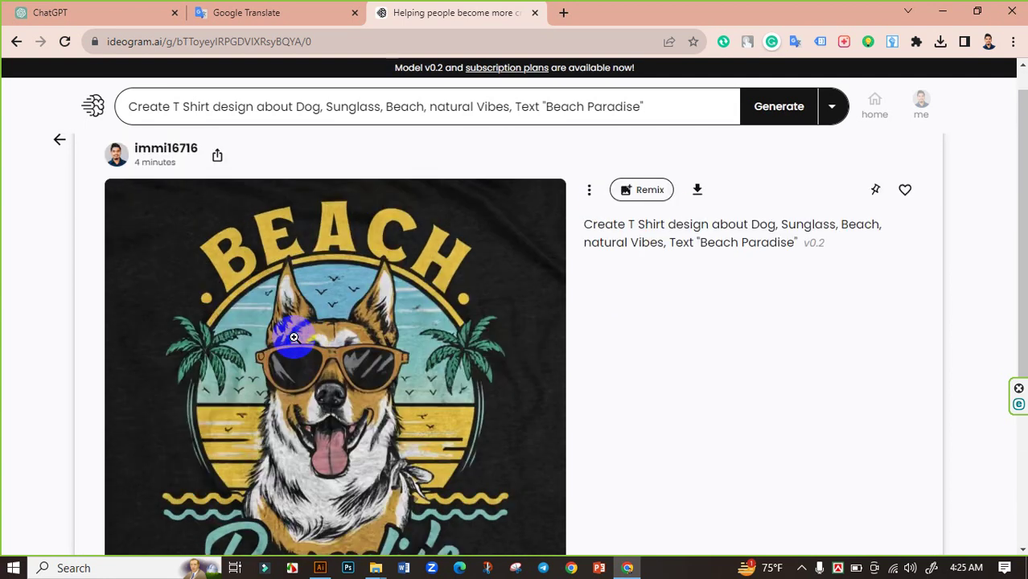
Save the design image to Downloads as _q7NrB-ERq61MH7o4_b-uw.jpg and show the file in its folder.
right_click(295, 339)
left_click(361, 366)
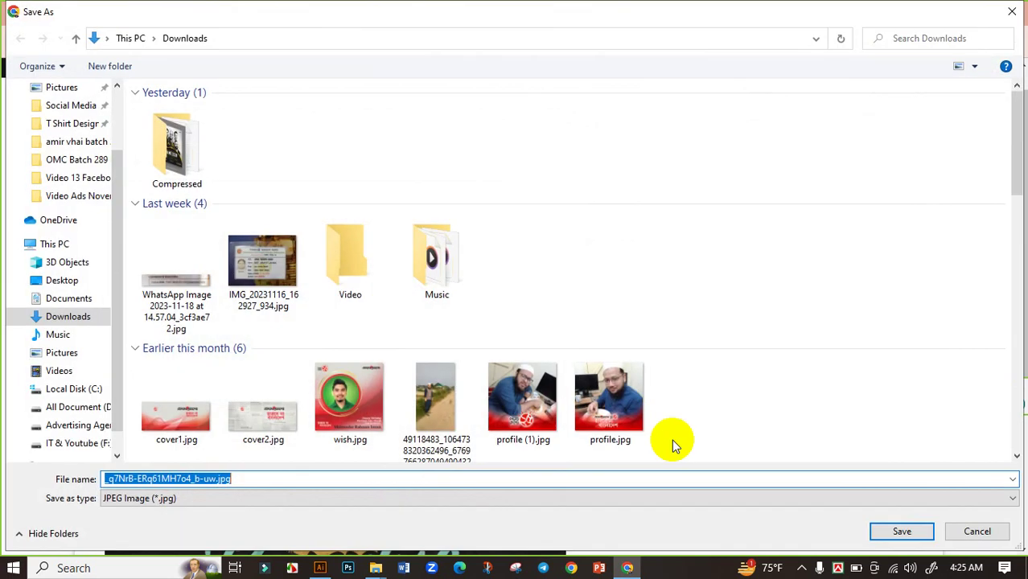
left_click(894, 527)
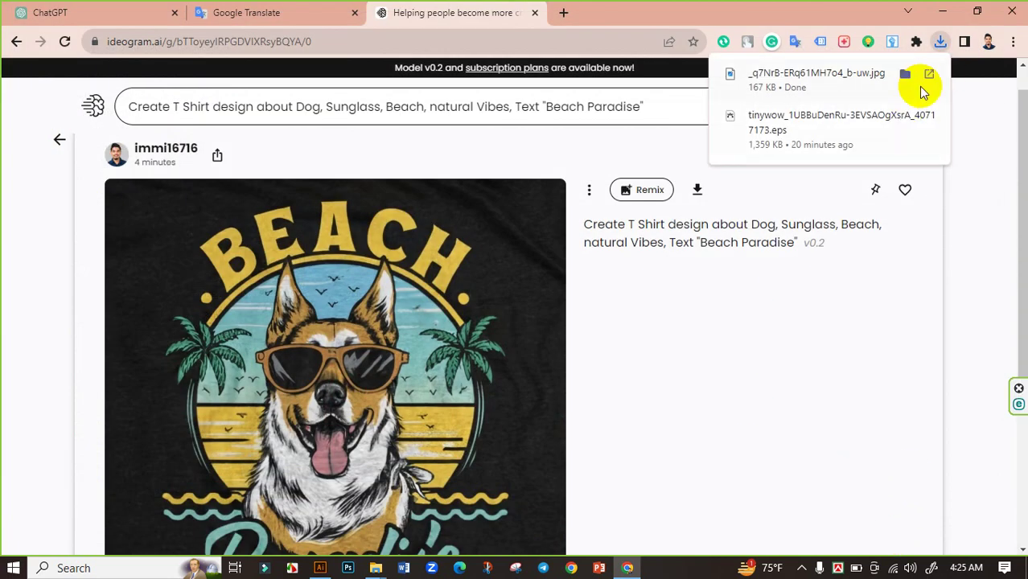
left_click(903, 77)
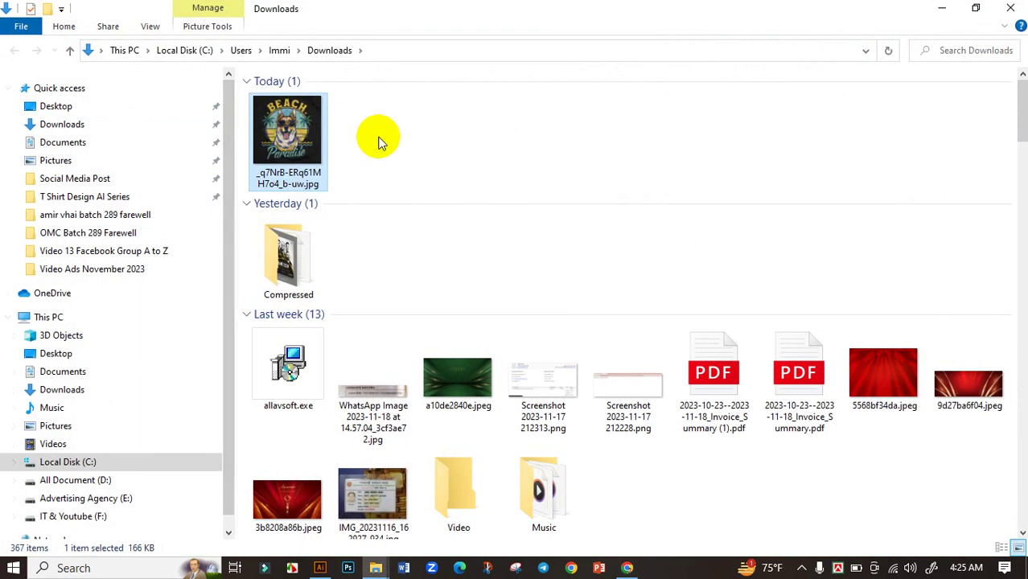
Return to Chrome and open the TinyWow website in a new tab.
left_click(626, 567)
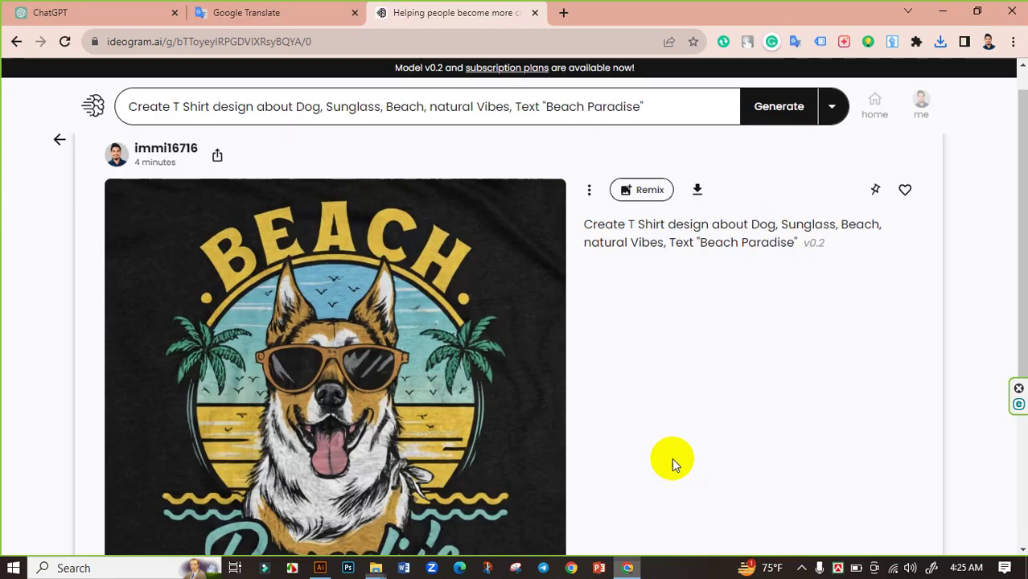
left_click(566, 11)
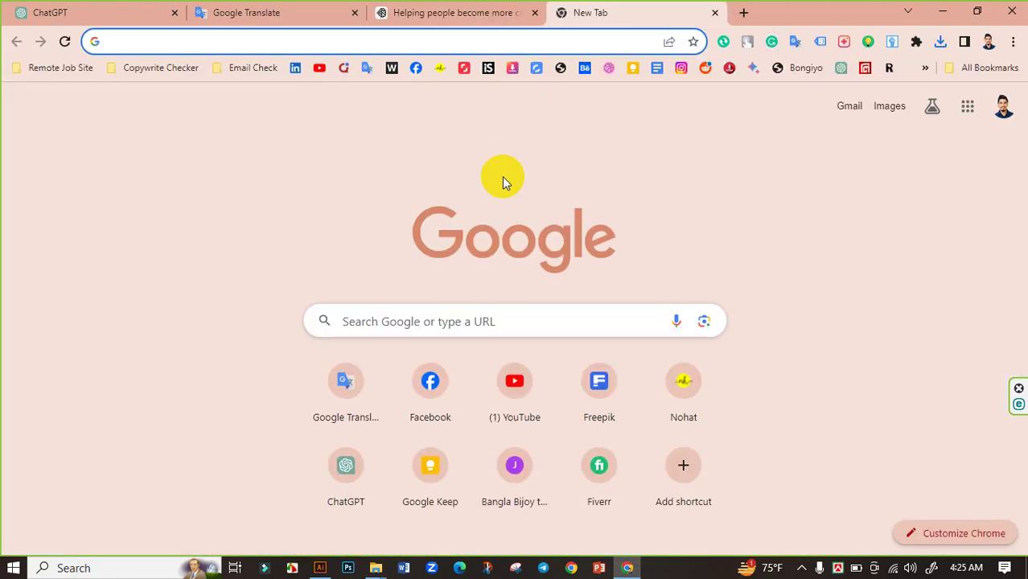
type("ti")
key("Return")
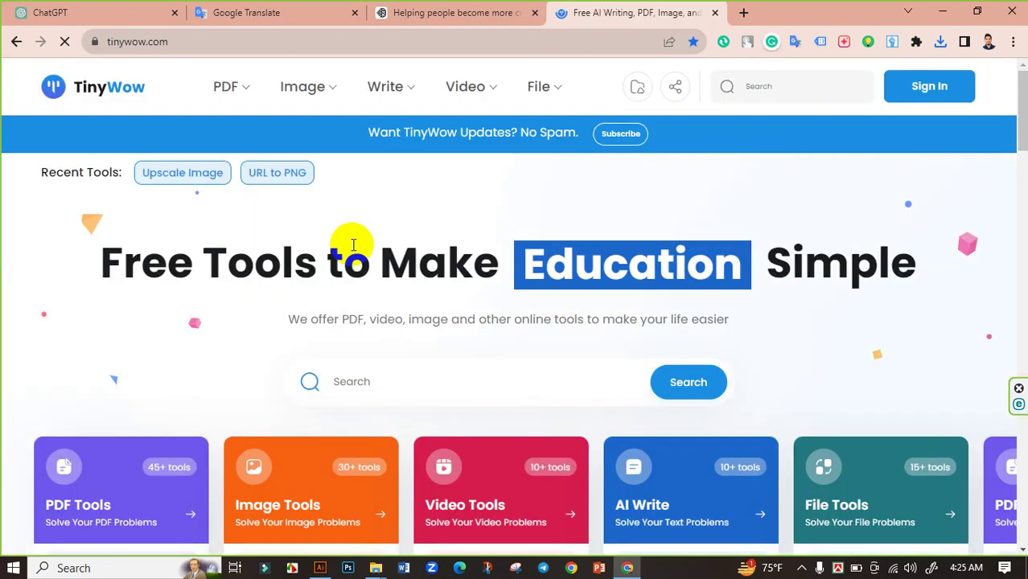
Find the Upscale Image tool among TinyWow's image tools and open it.
scroll(385, 265, "down", 3)
scroll(314, 271, "up", 3)
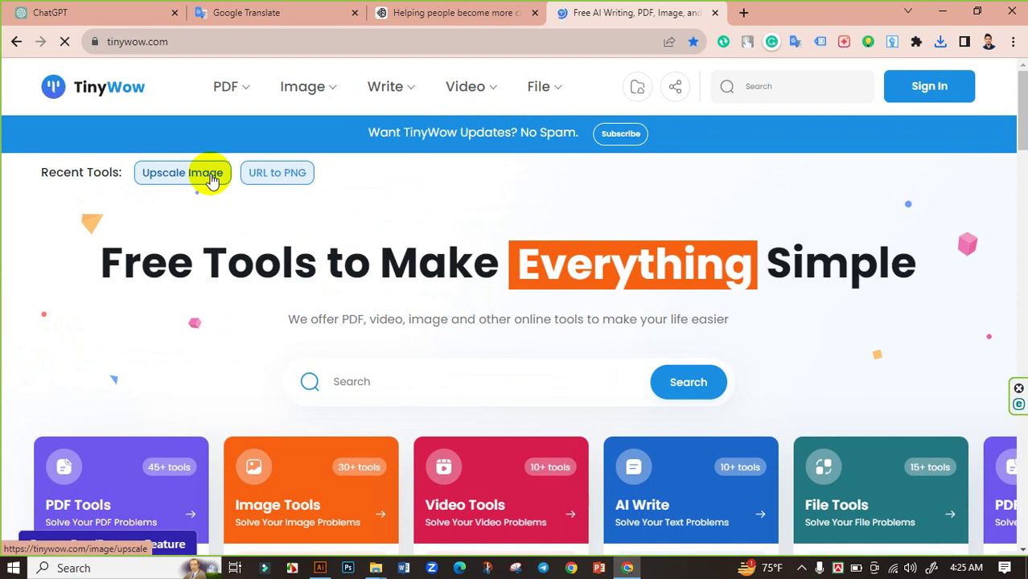
scroll(314, 265, "down", 3)
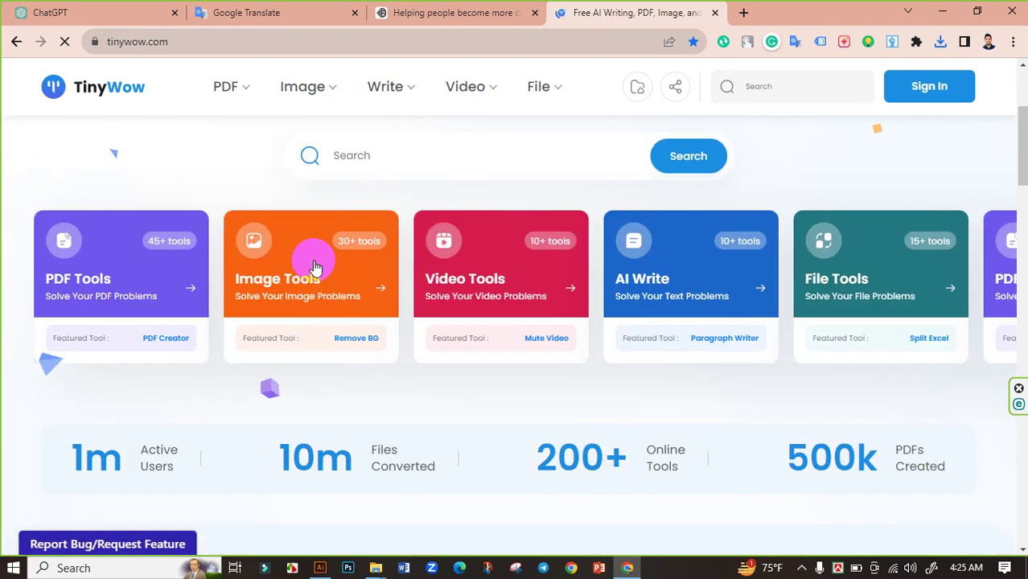
left_click(315, 266)
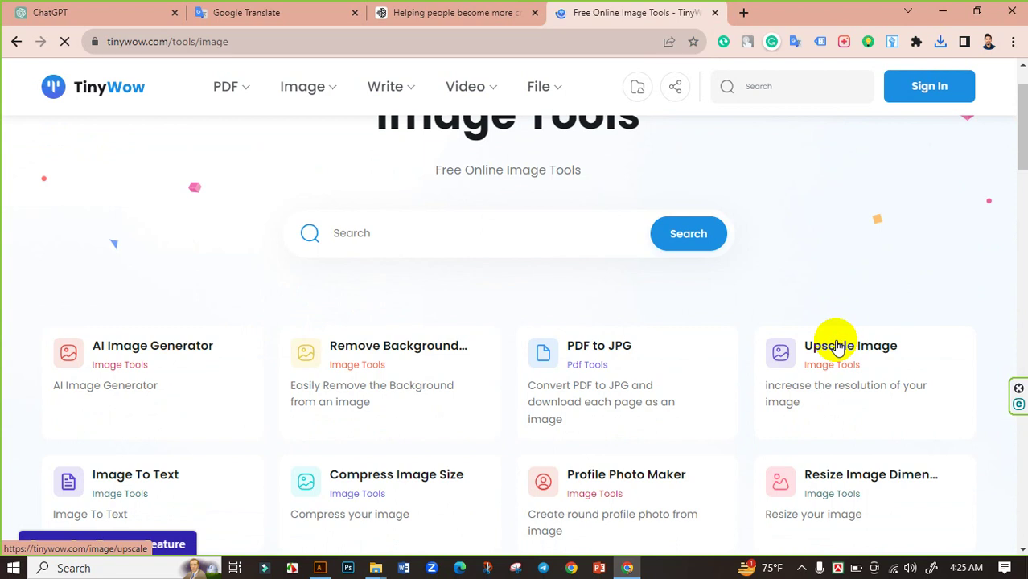
left_click(839, 348)
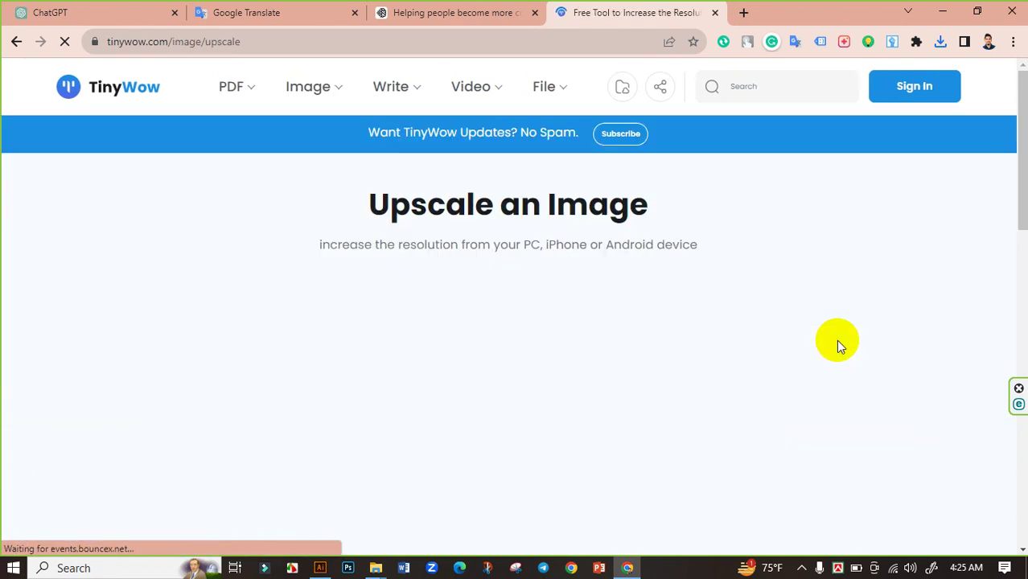
Upload _q7NrB-ERq61MH7o4_b-uw.jpg from the Downloads folder to the upscaler.
left_click(465, 392)
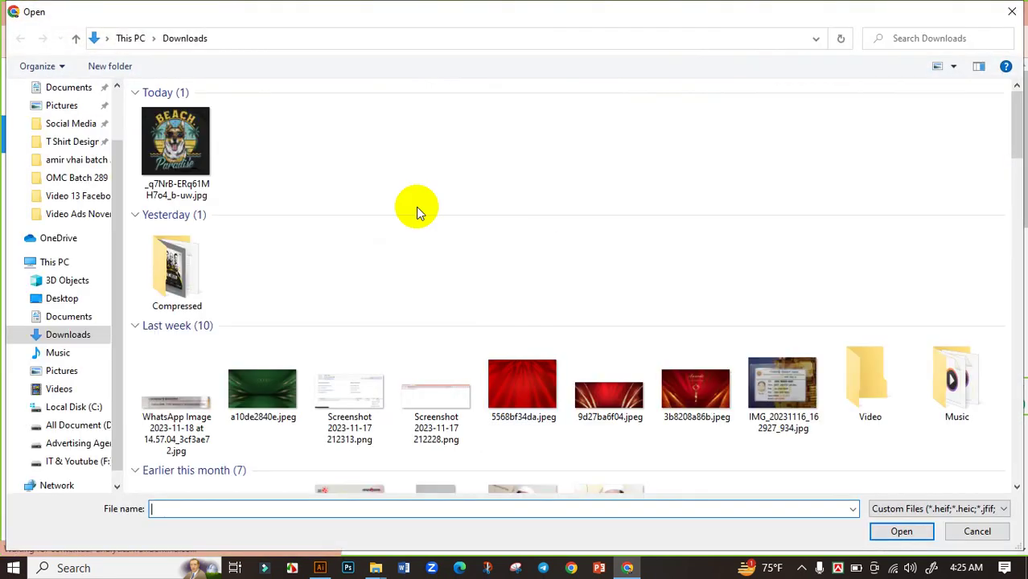
left_click(201, 137)
left_click(904, 531)
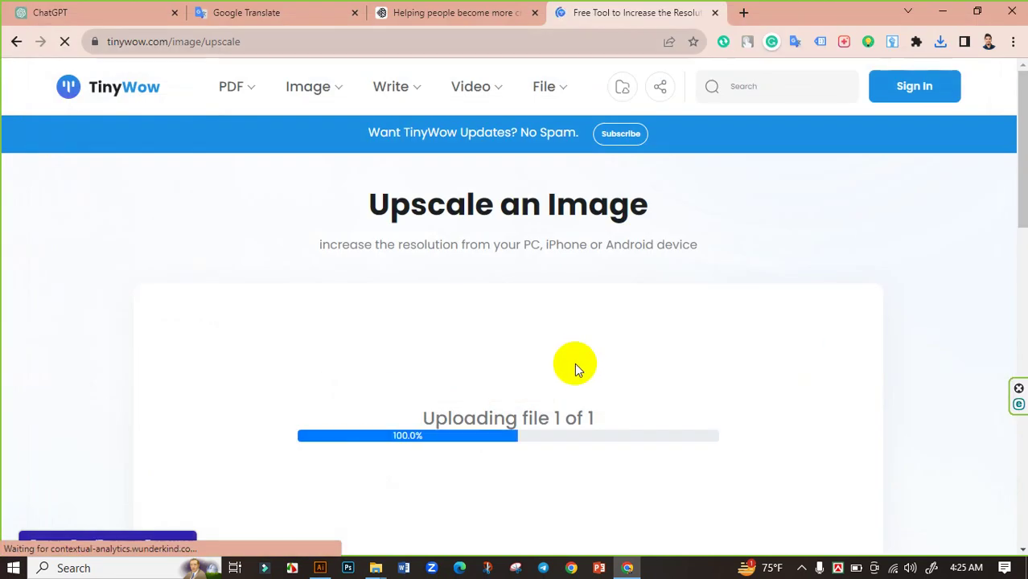
Set the enlargement to Increase 4x and upscale the uploaded dog design.
scroll(583, 361, "down", 3)
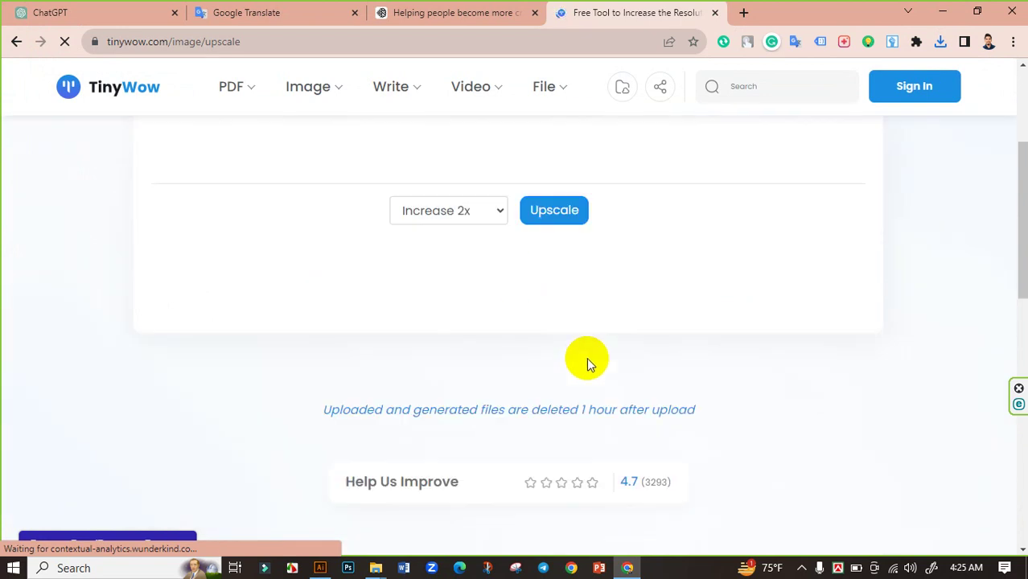
left_click(481, 213)
left_click(457, 256)
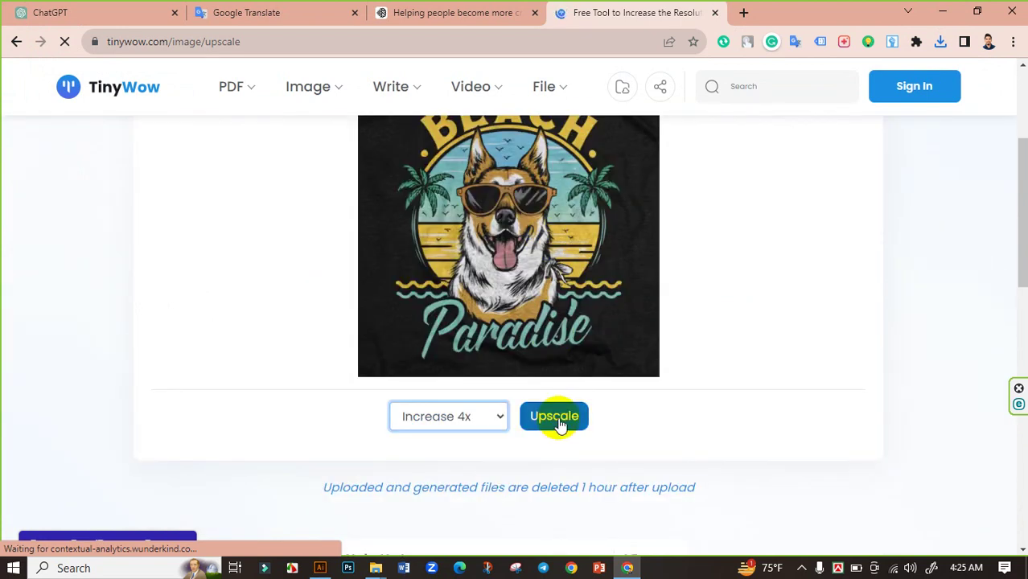
left_click(556, 417)
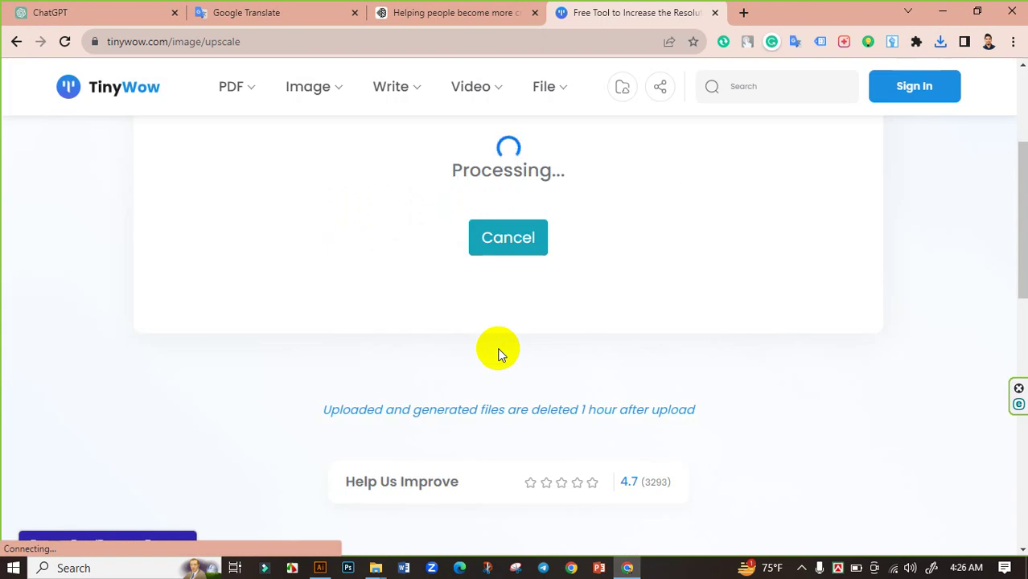
scroll(643, 357, "up", 3)
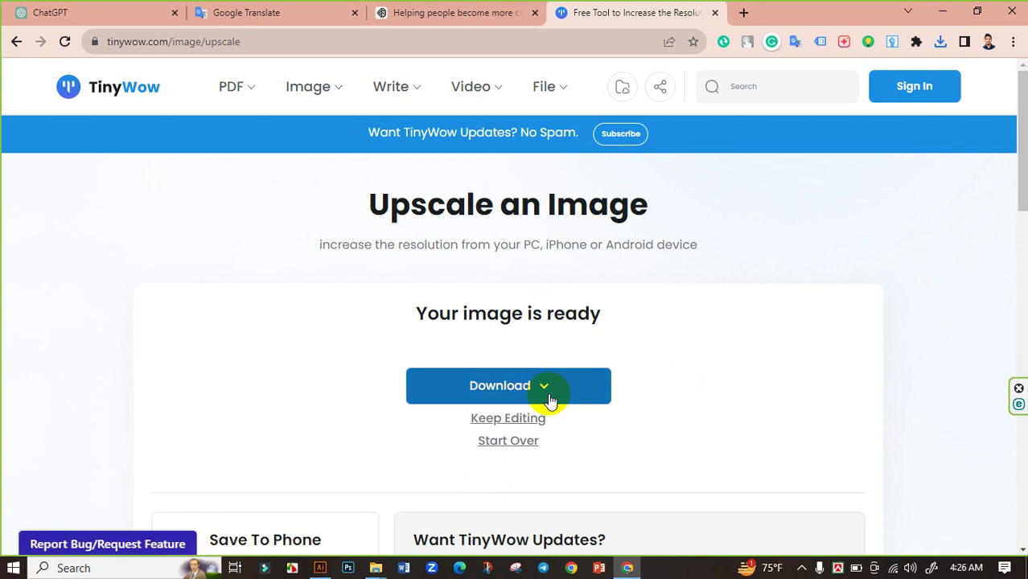
Download the upscaled JPG, show it in the Downloads folder and refresh the folder view.
left_click(541, 394)
left_click(509, 322)
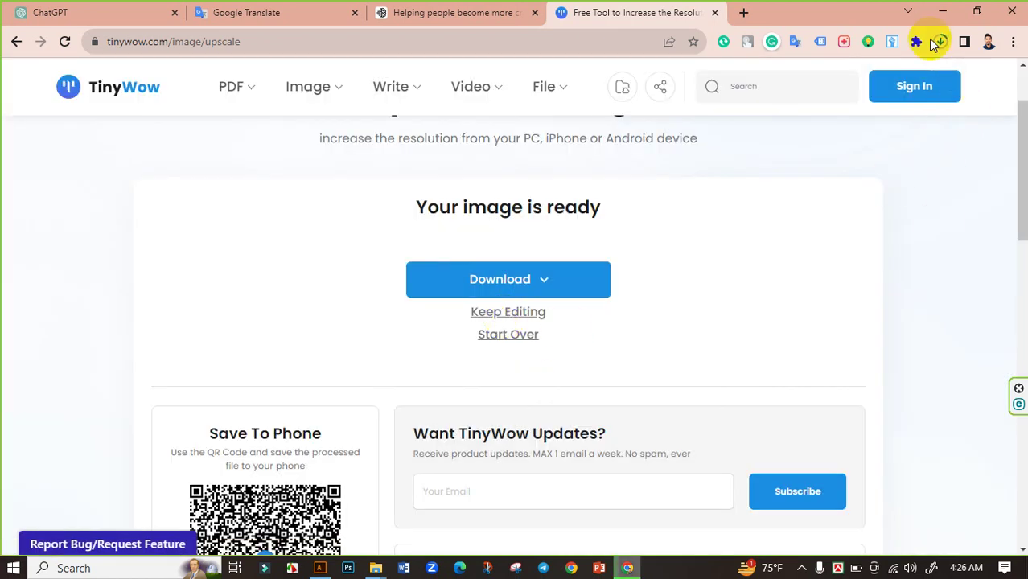
left_click(941, 42)
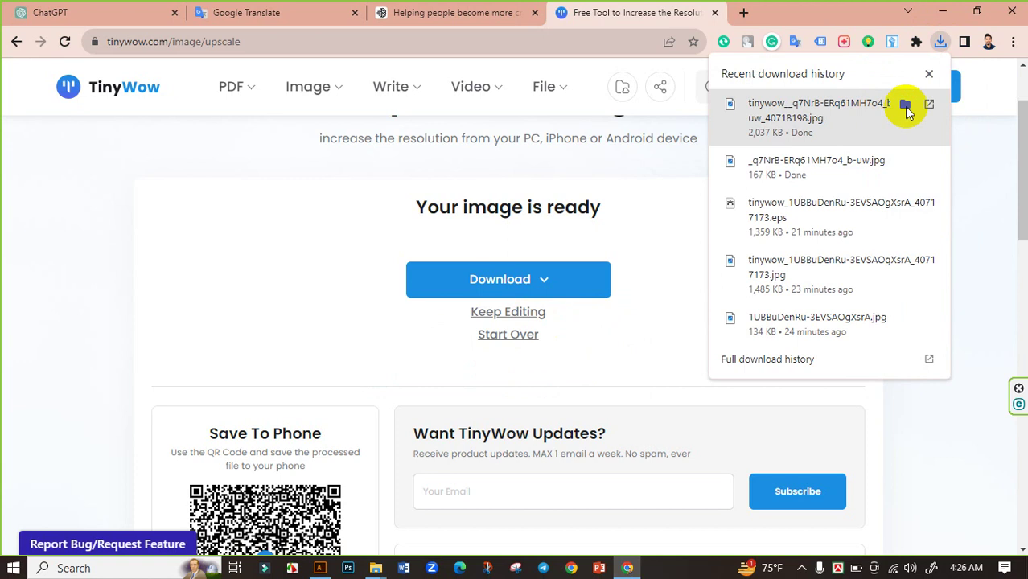
left_click(905, 106)
left_click(585, 195)
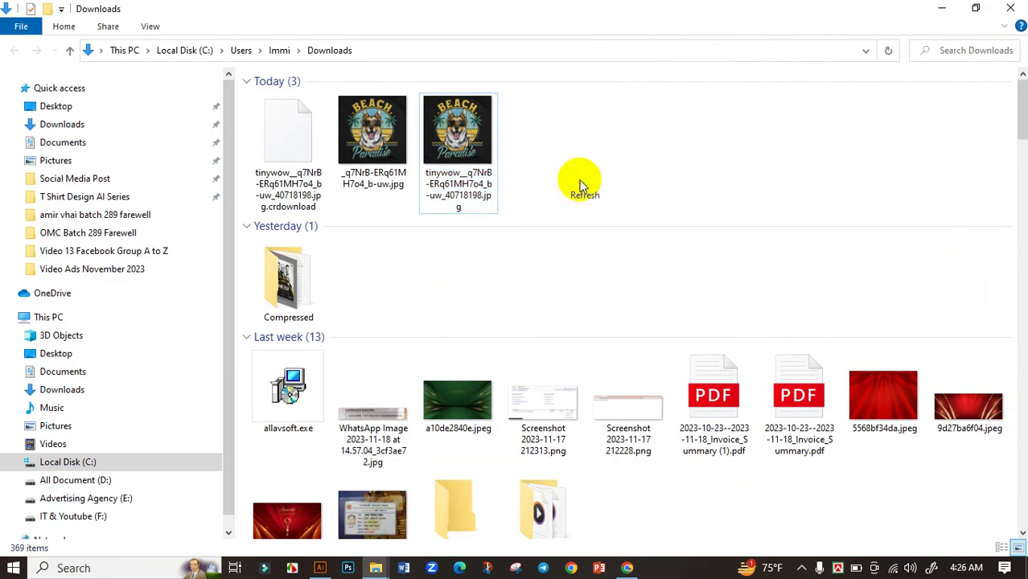
Delete the original _q7NrB-ERq61MH7o4_b-uw.jpg from the Downloads folder, keeping the upscaled tinywow copy.
left_click(291, 135)
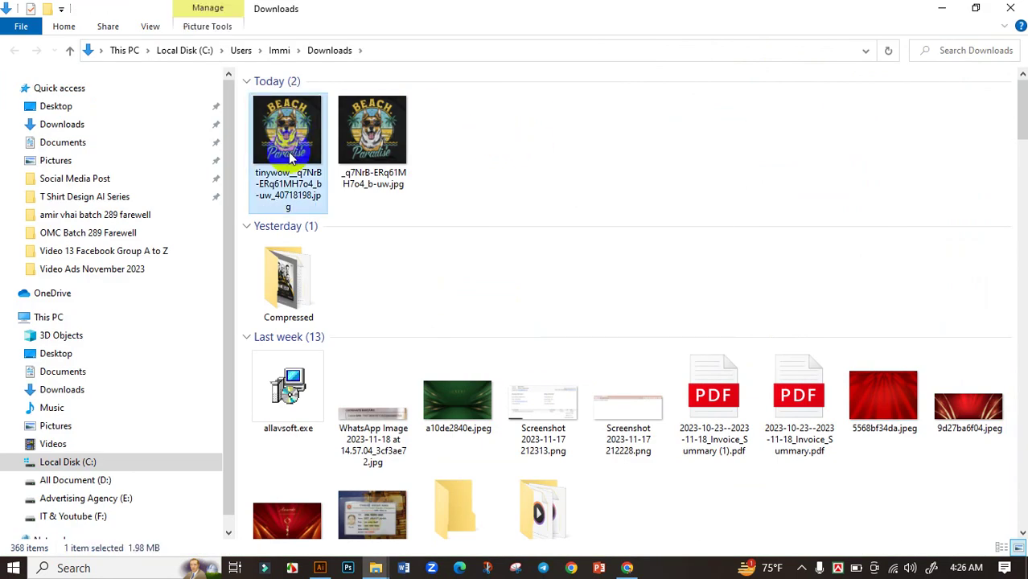
left_click(386, 181)
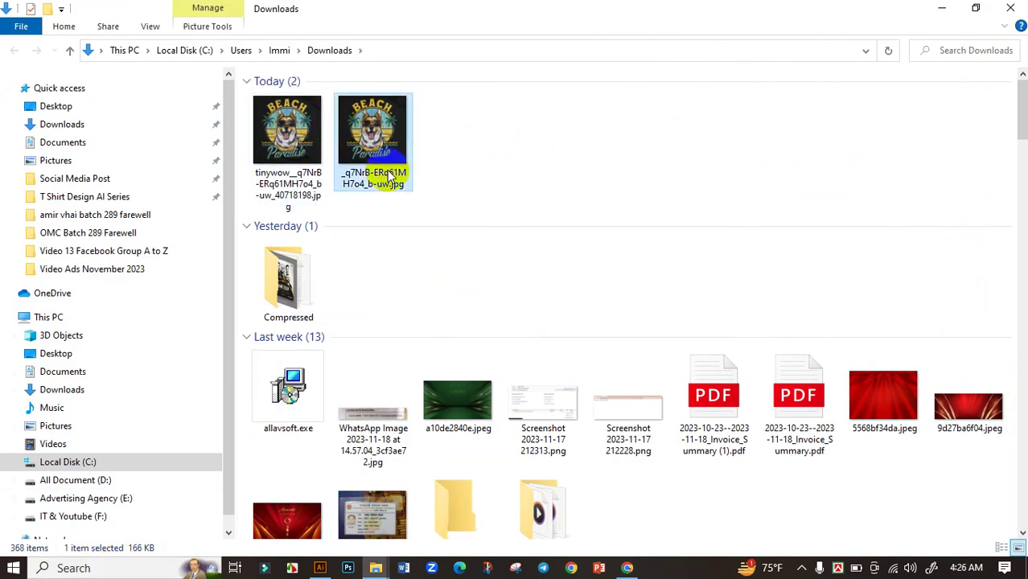
key("Delete")
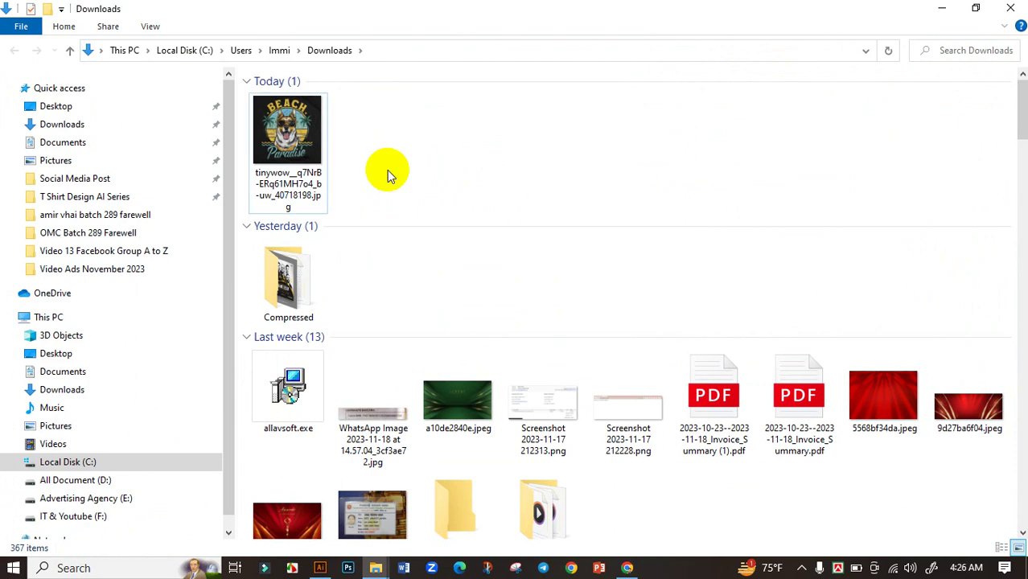
left_click(294, 145)
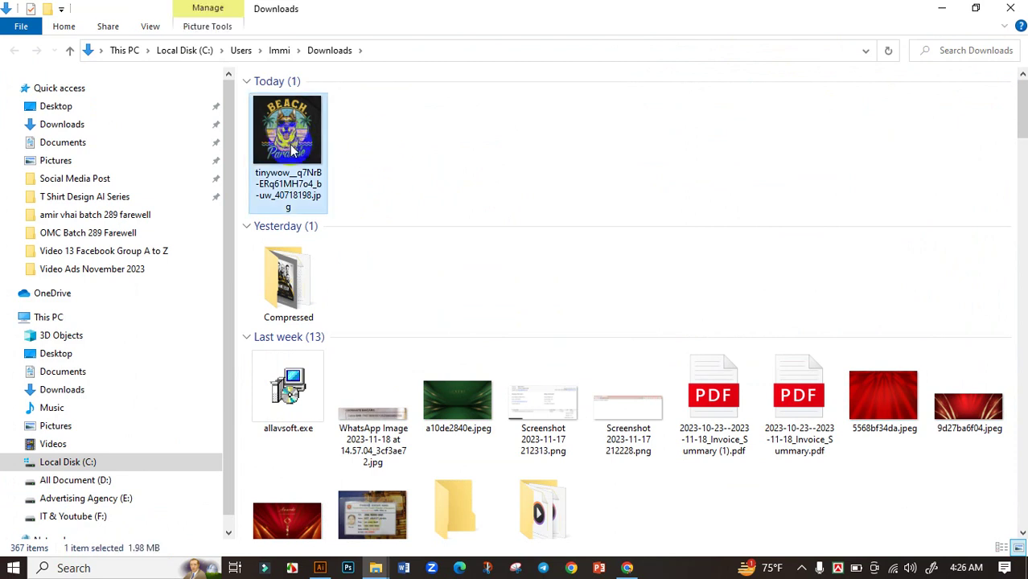
left_click(367, 161)
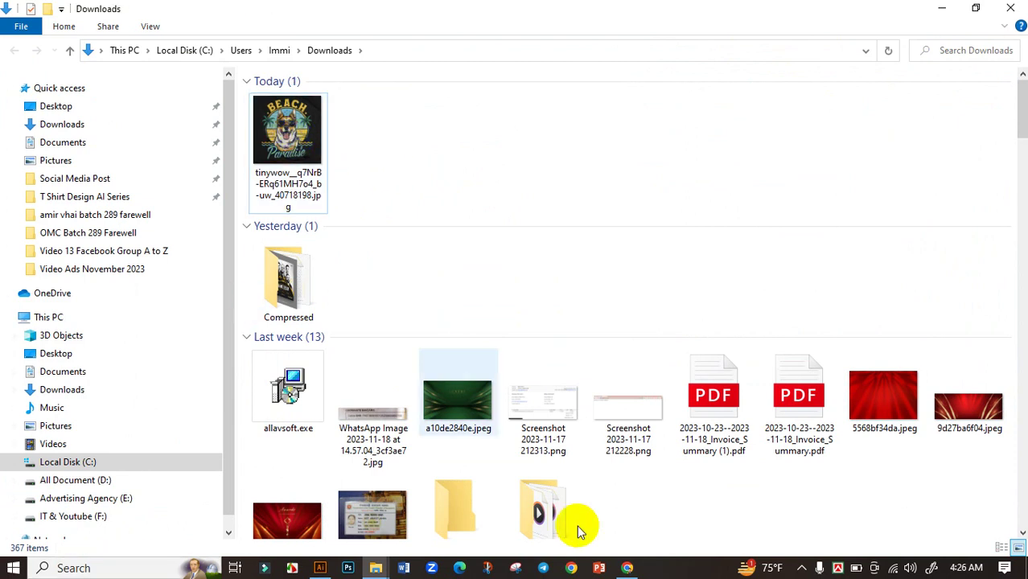
Switch to Chrome and open vectorizer.ai in a new tab.
left_click(625, 567)
left_click(738, 12)
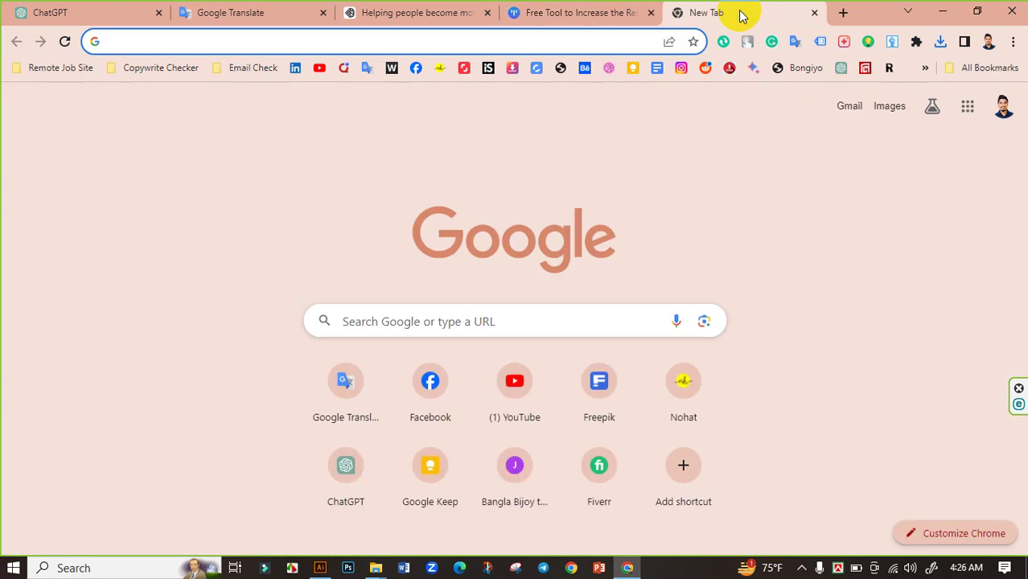
type("vectorizer.ai")
key("Return")
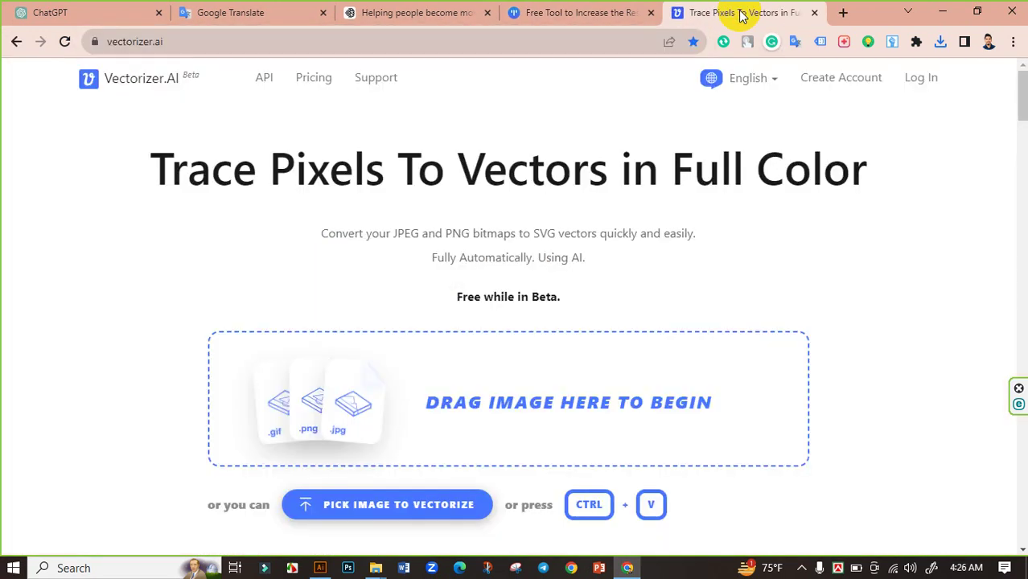
Upload the upscaled tinywow dog design from Downloads to the vectorizer and accept the uncropped image.
left_click(299, 394)
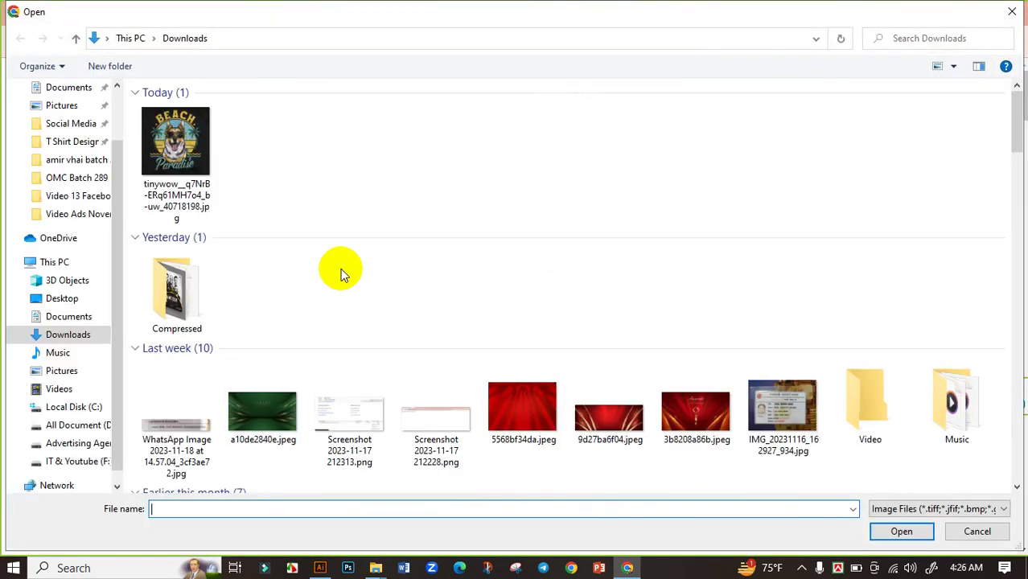
left_click(176, 141)
left_click(901, 531)
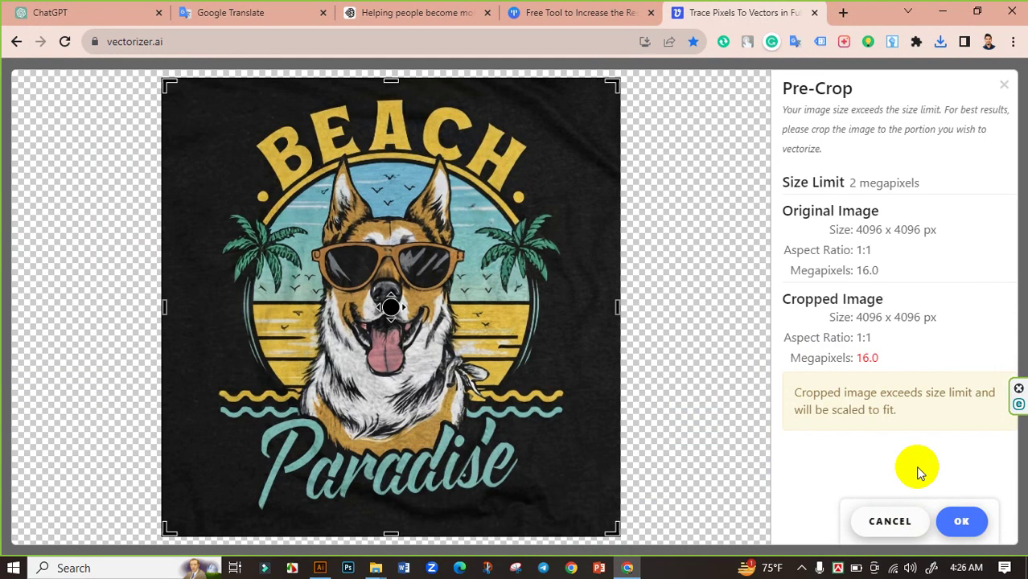
left_click(956, 519)
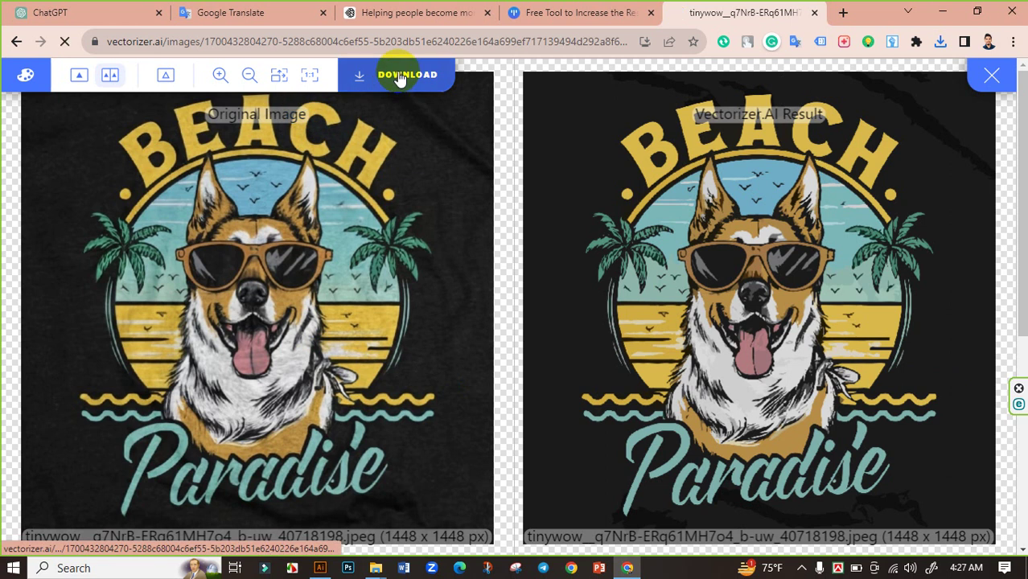
Download the vectorized design in EPS format, show it in the Downloads folder and refresh the folder view.
left_click(400, 76)
scroll(423, 248, "down", 1)
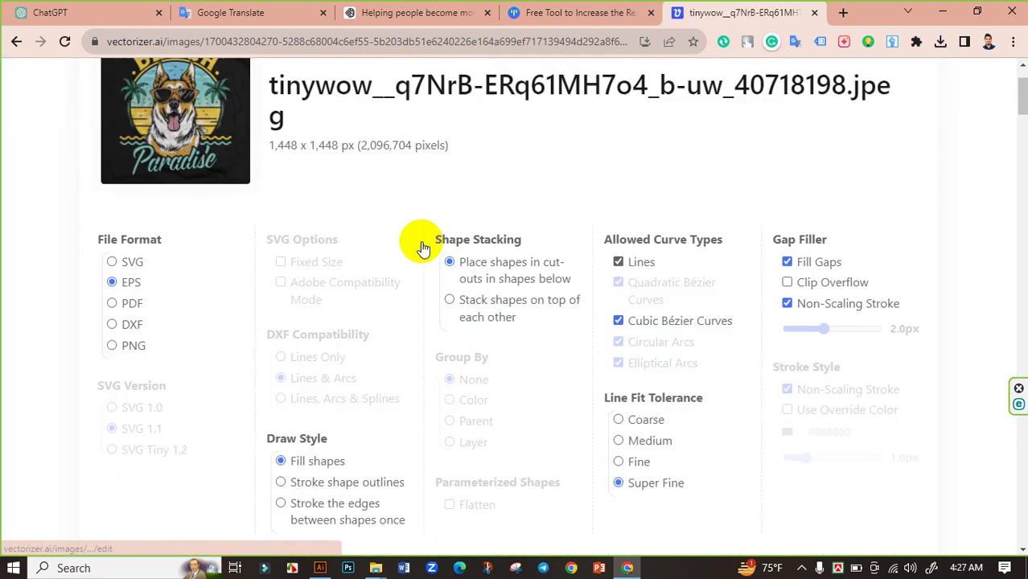
scroll(450, 370, "down", 2)
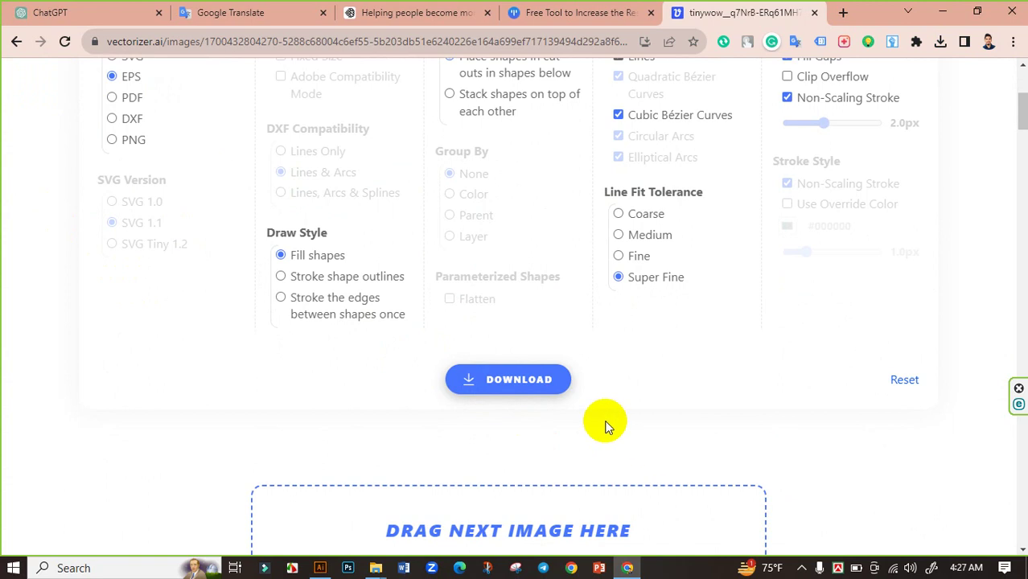
left_click(461, 385)
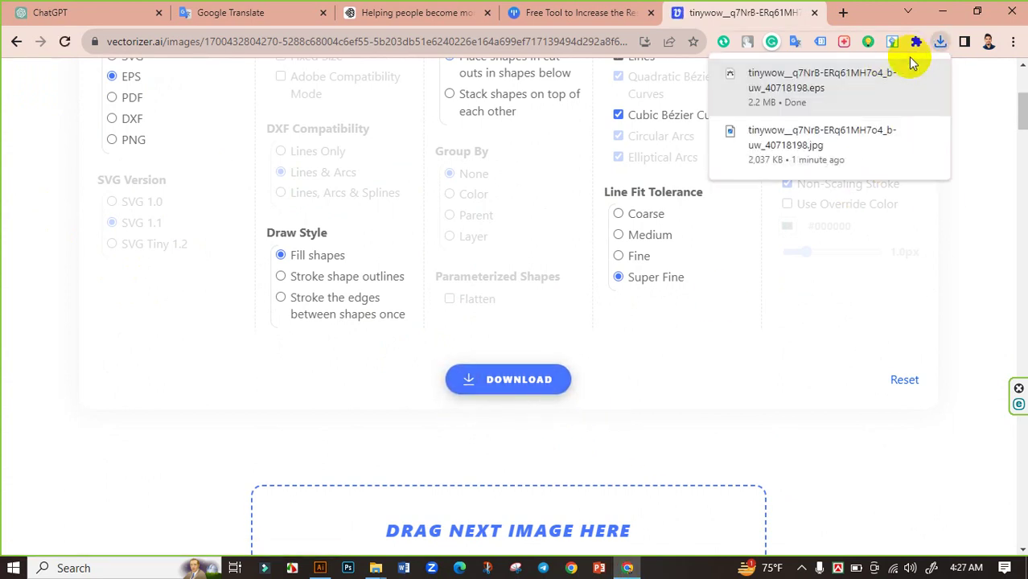
left_click(903, 76)
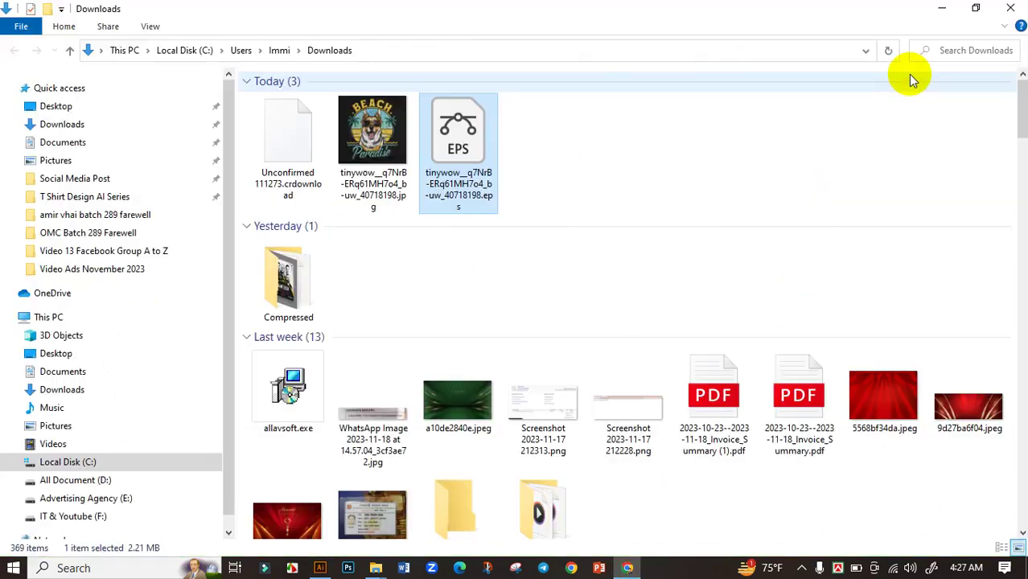
right_click(566, 160)
left_click(601, 215)
left_click(291, 137)
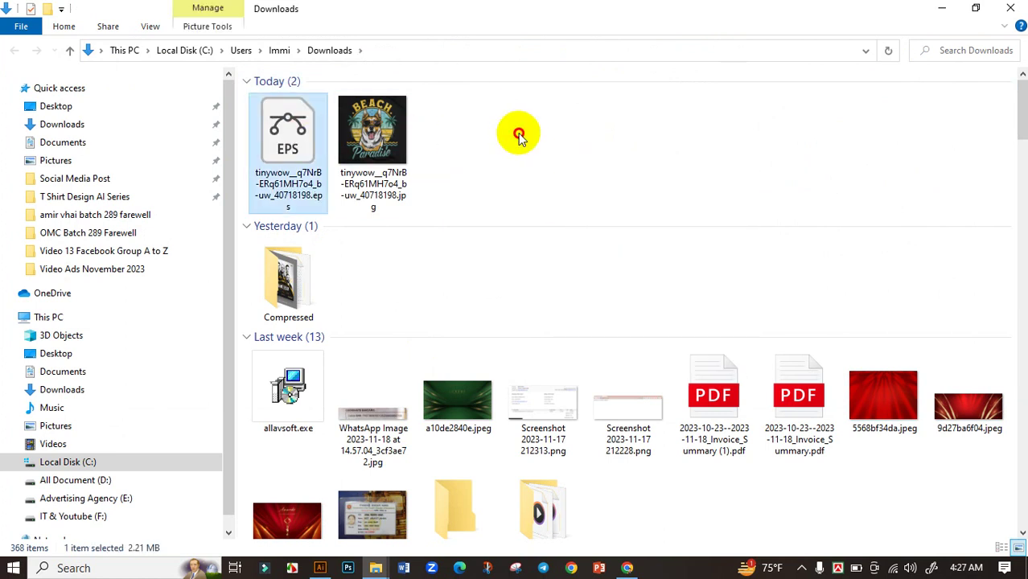
Switch to Illustrator and create a new 11.9 x 17.9 in portrait document in RGB at 300 PPI.
left_click(320, 567)
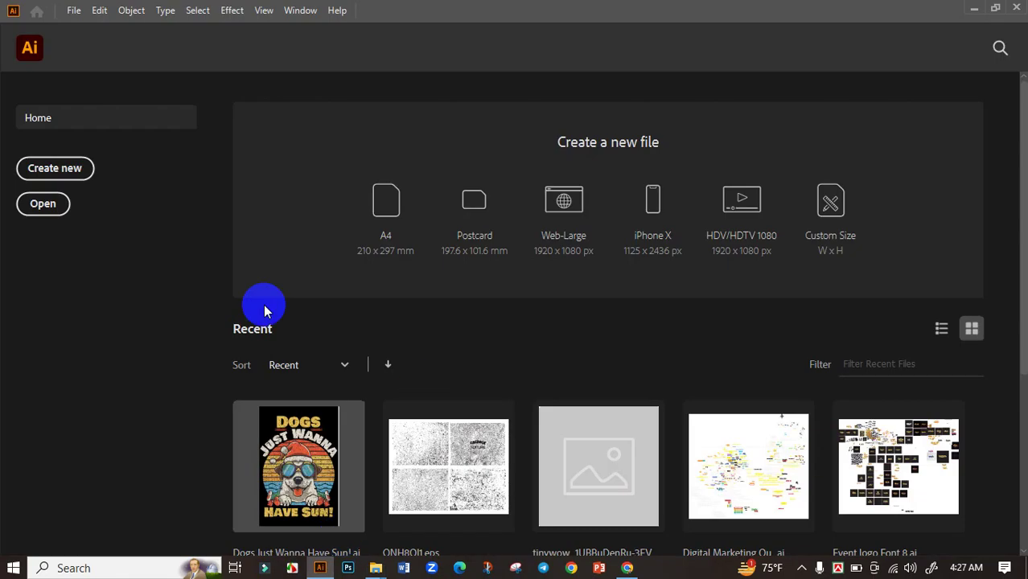
left_click(79, 176)
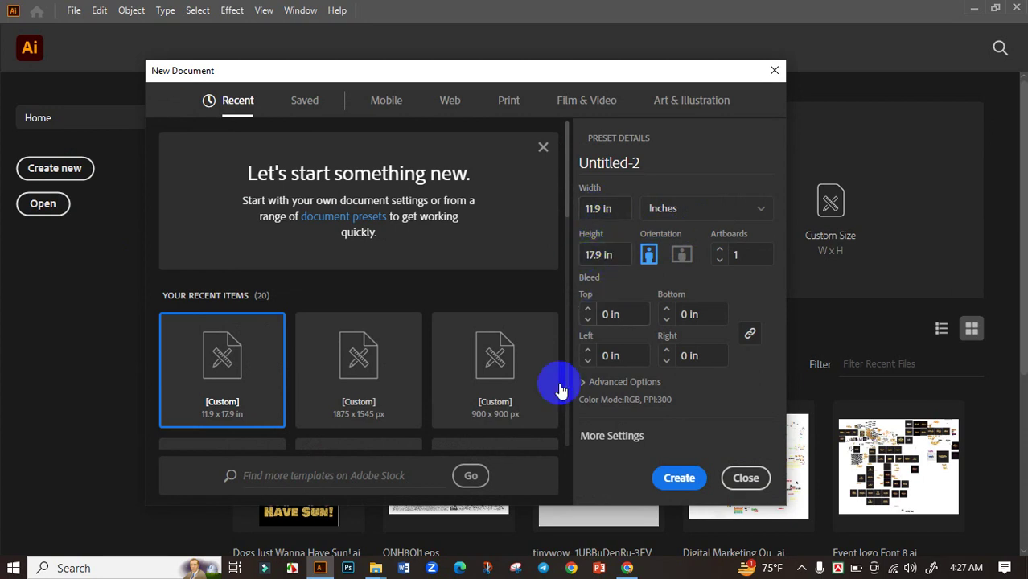
left_click(680, 479)
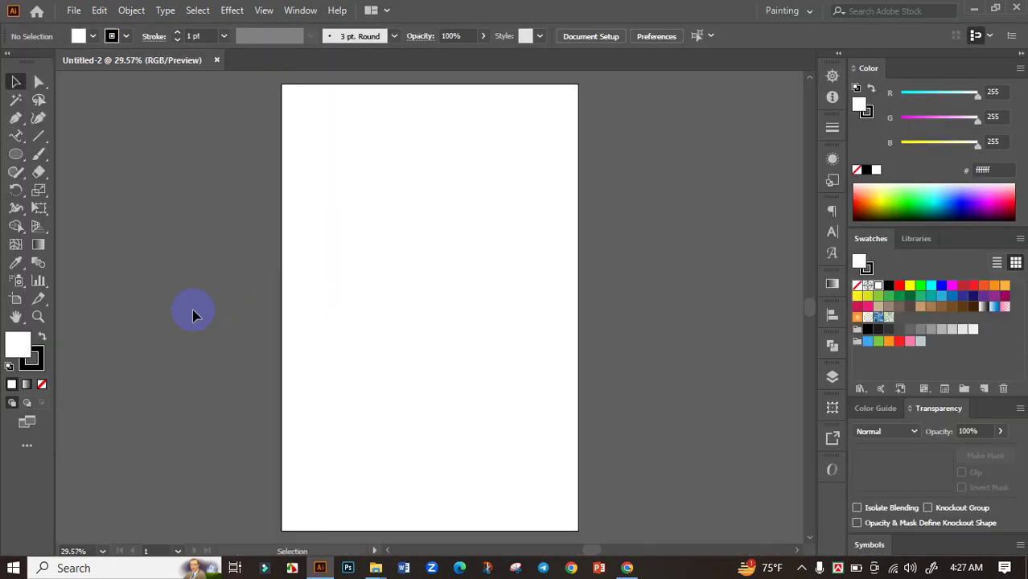
Draw a rectangle covering the whole artboard and fill it with black as the background.
left_click_drag(14, 159, 80, 151)
left_click_drag(277, 83, 577, 529)
left_click(889, 287)
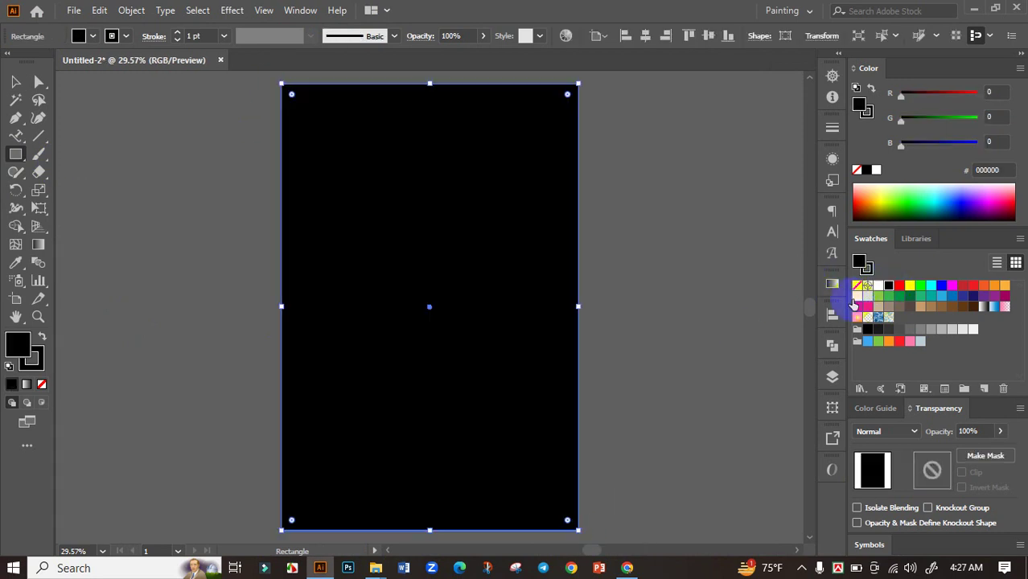
left_click(760, 310, "ctrl")
Open the vectorized tinywow EPS file from the Downloads folder in Illustrator.
left_click(375, 567)
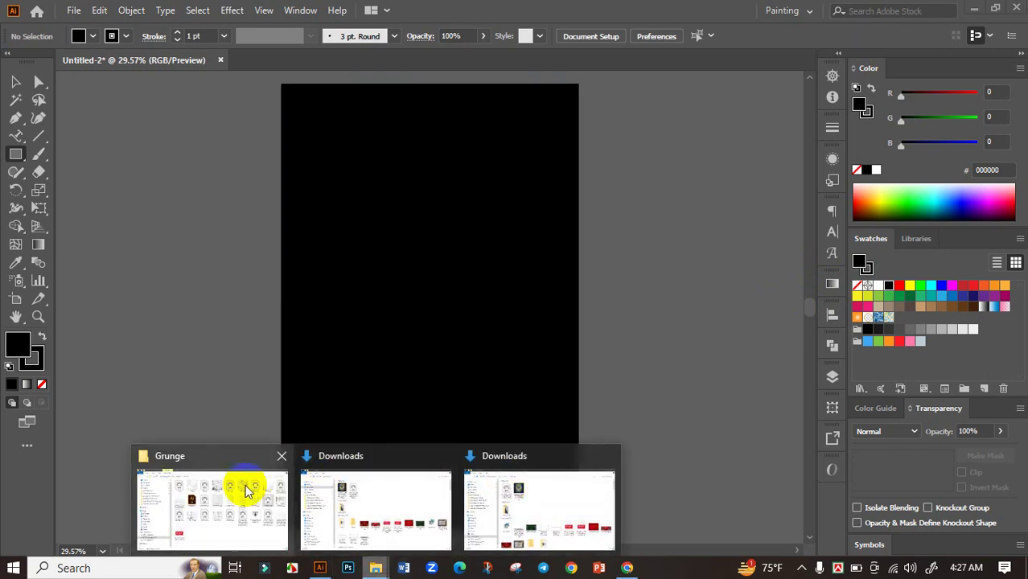
left_click(385, 487)
double_click(350, 139)
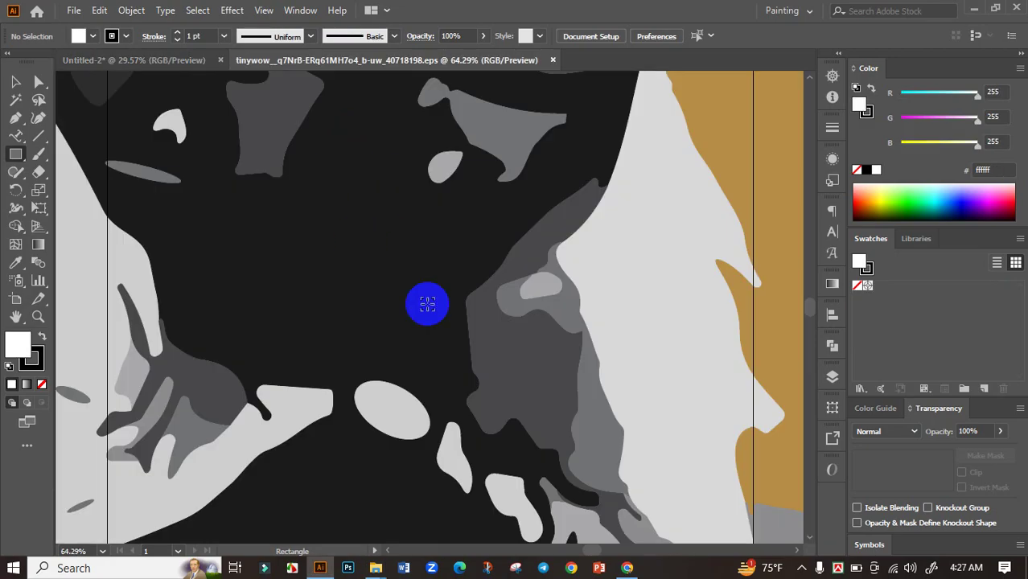
Scale the dog design down to about half size and move it off the artboard to its left side.
scroll(451, 302, "down", 5)
key("ctrl+0")
left_click(15, 83)
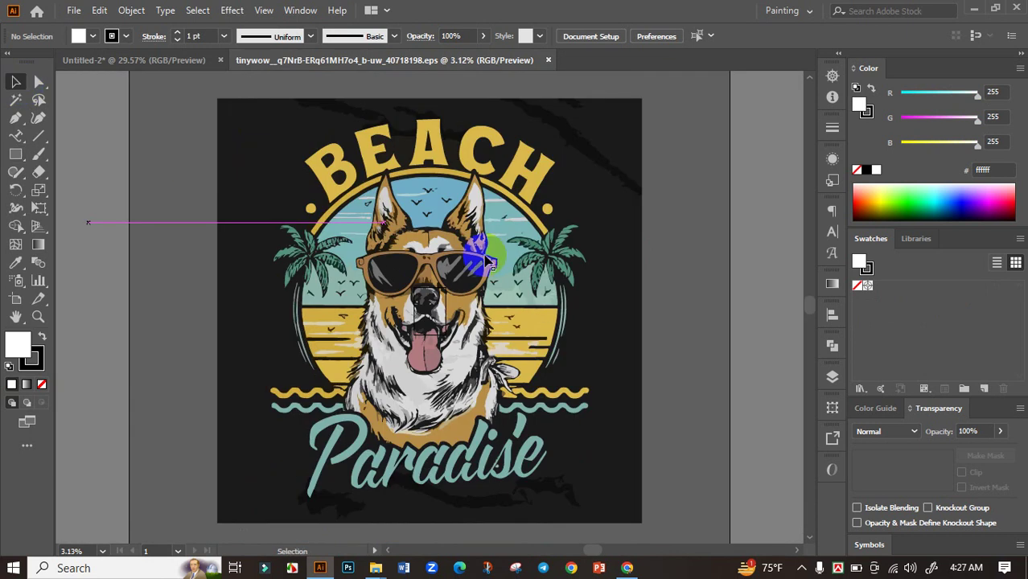
left_click(579, 299)
left_click_drag(644, 312, 533, 309)
left_click_drag(452, 300, 312, 272)
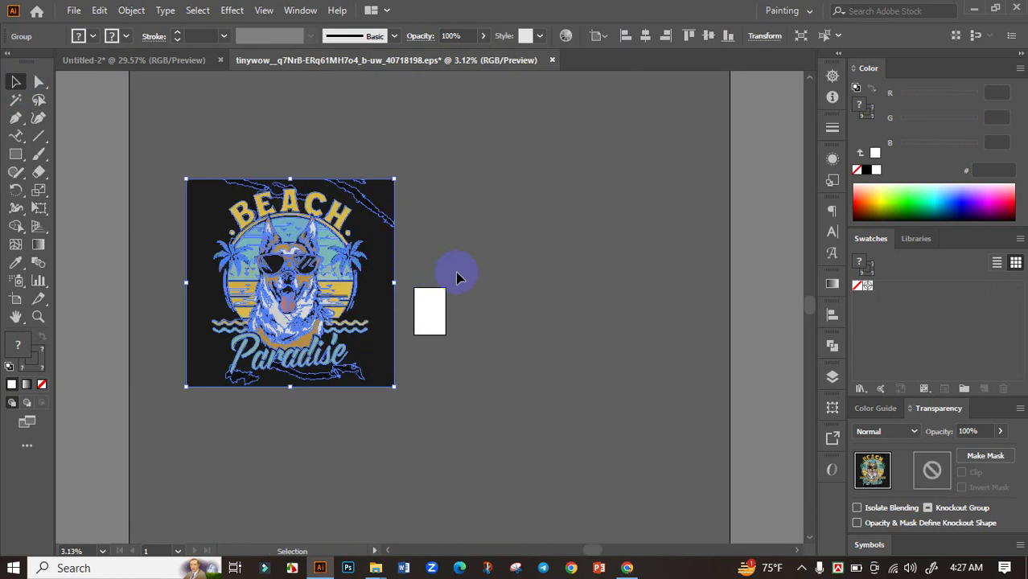
left_click(438, 276)
scroll(406, 277, "up", 1)
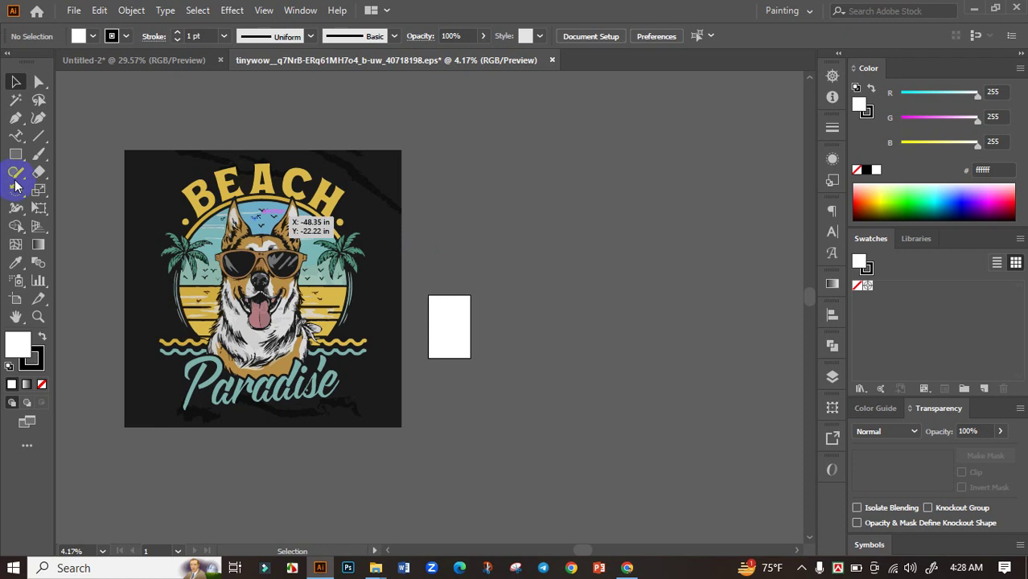
Draw a diagonal unfilled line beside the design and delete it with all matching no-fill objects using the Magic Wand.
left_click(38, 136)
mouse_move(251, 164)
left_mouse_down()
mouse_move(595, 145)
mouse_move(509, 362)
left_mouse_up()
left_click(17, 99)
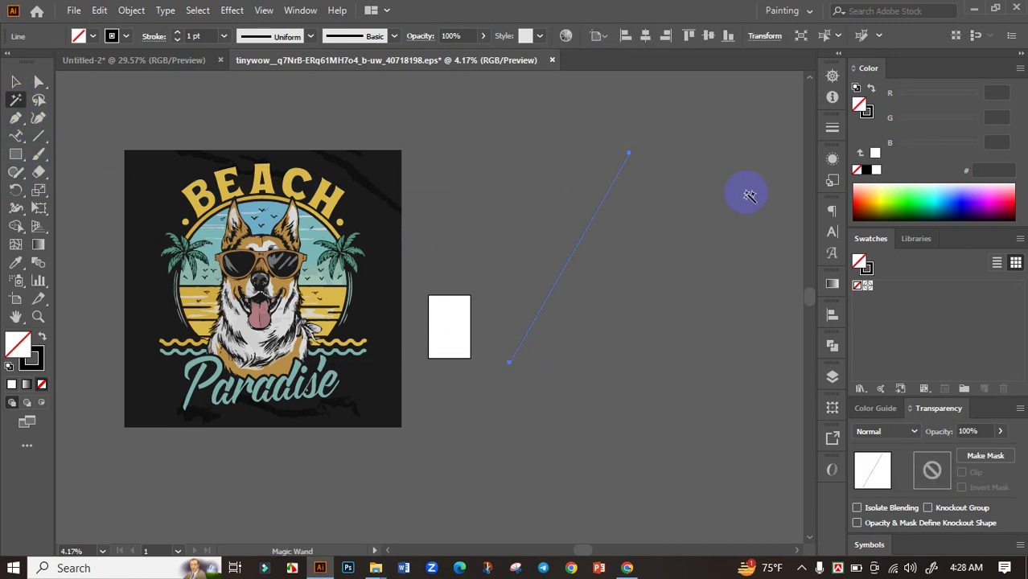
left_click(601, 201)
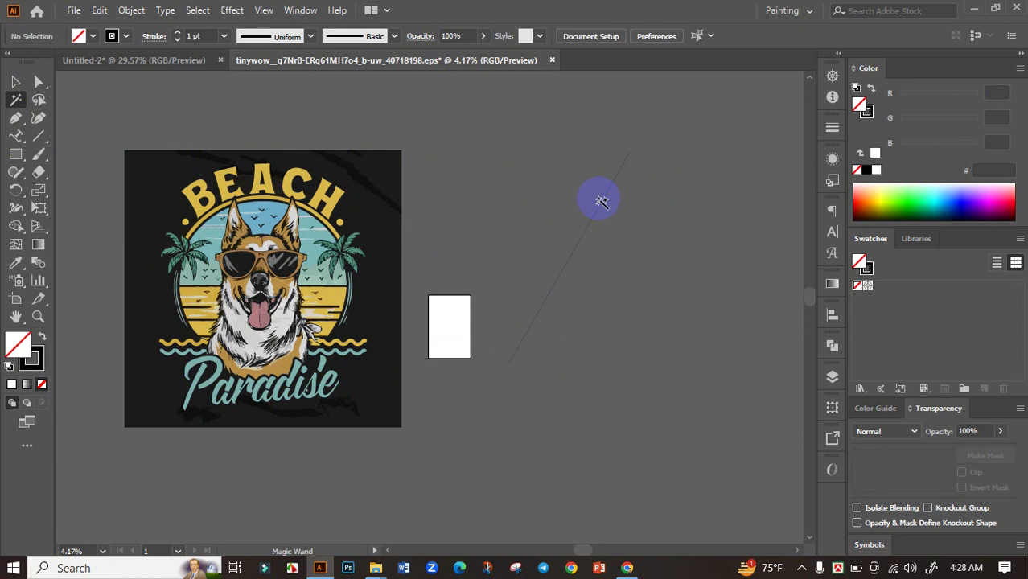
left_click(601, 201)
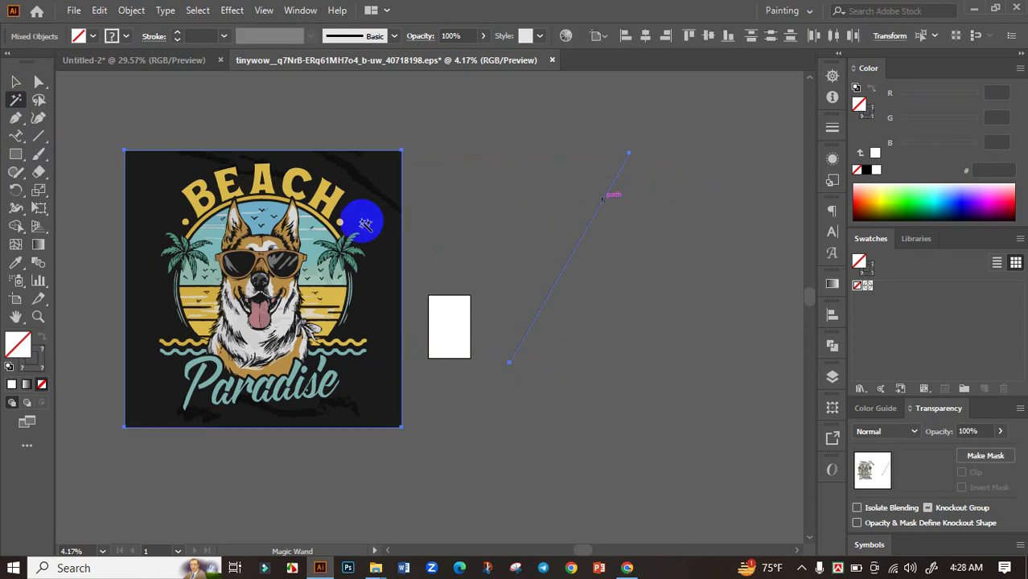
mouse_move(385, 195)
left_mouse_down()
mouse_move(390, 253)
mouse_move(519, 235)
left_mouse_up()
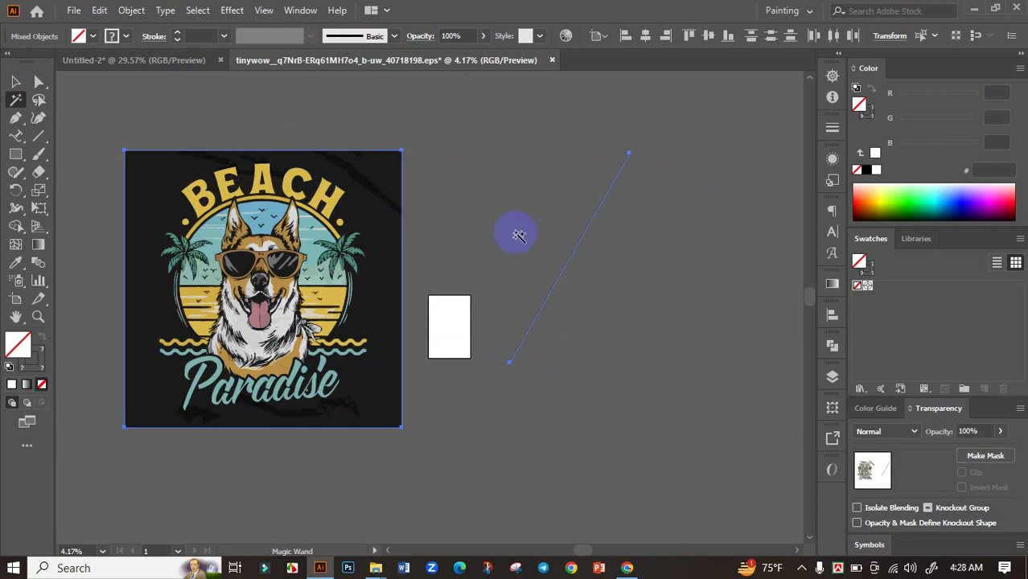
left_click(518, 235)
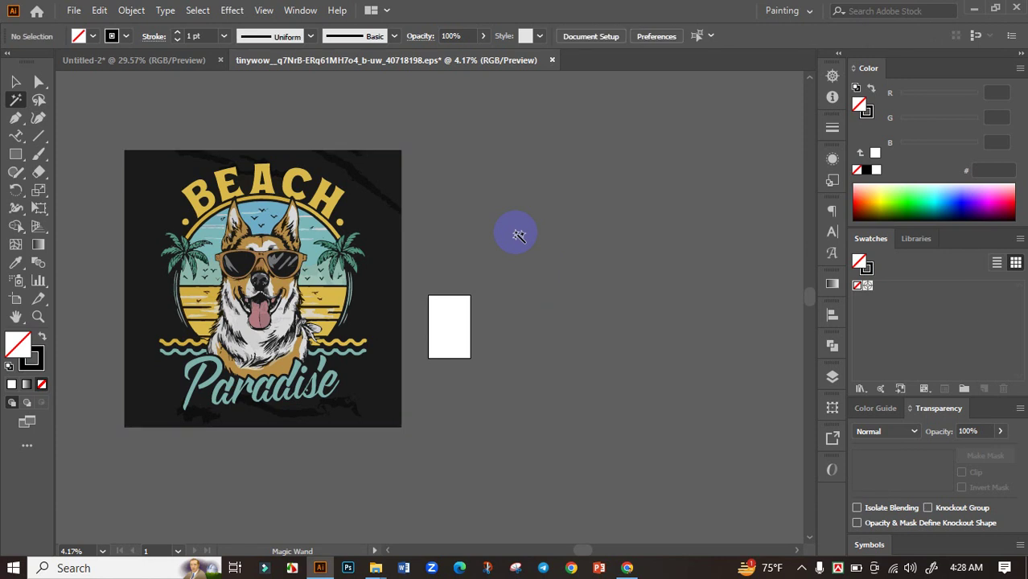
Ungroup the Beach Paradise dog artwork.
left_click(15, 81)
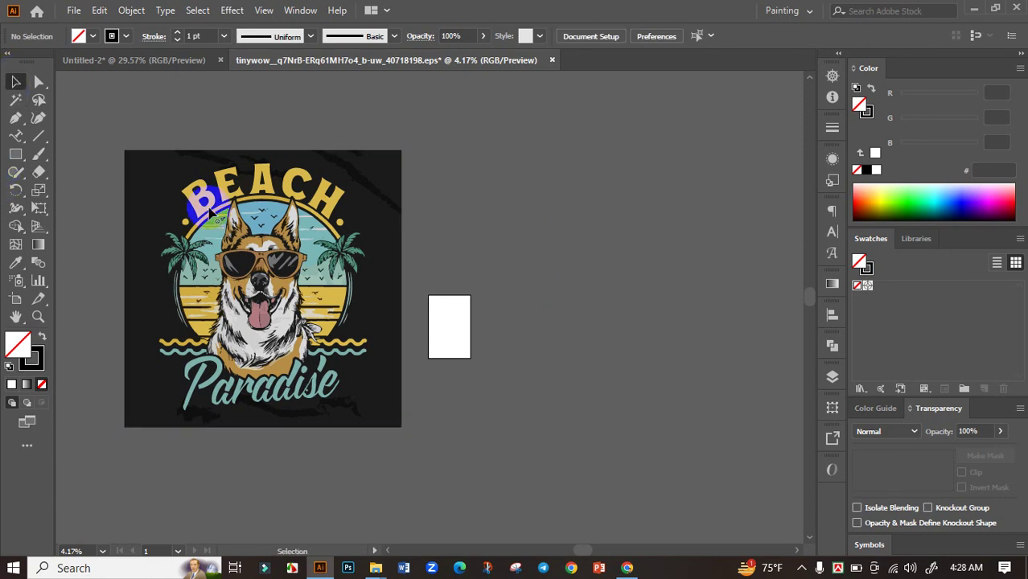
left_click(265, 217)
right_click(269, 218)
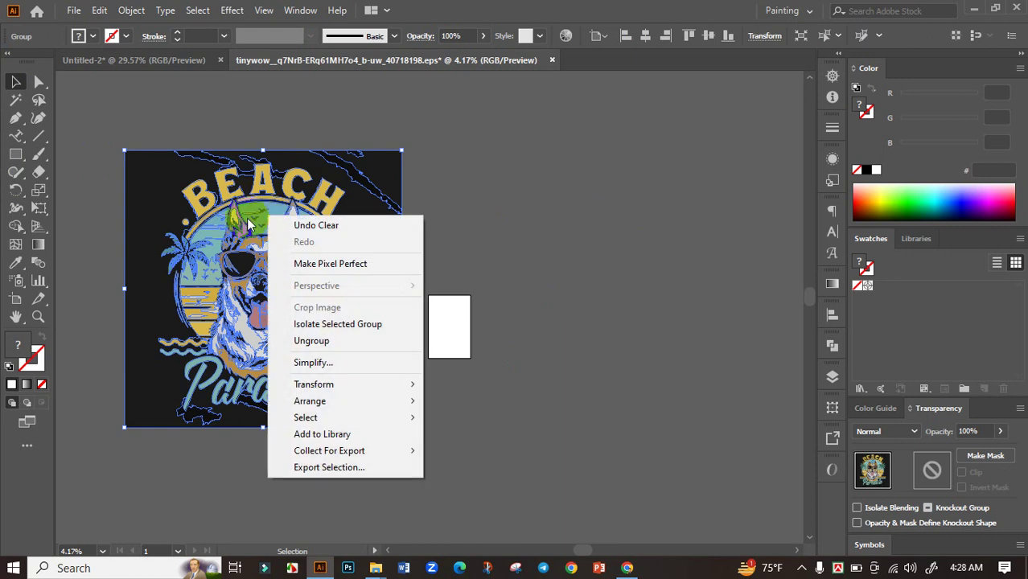
left_click(312, 340)
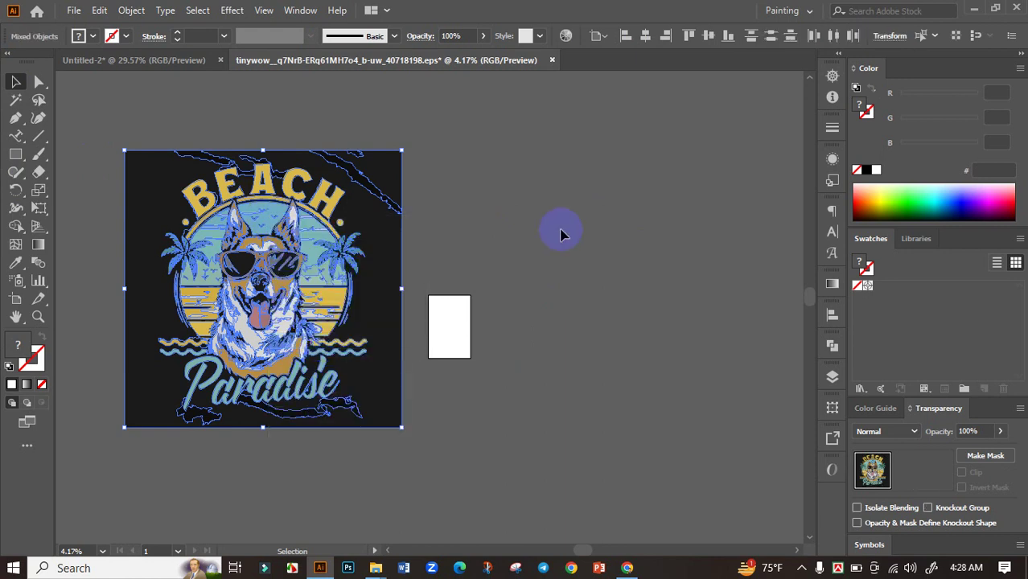
Select the black background shapes around the design's upper-right corner and delete them.
left_click(412, 191)
left_click_drag(367, 132, 405, 231)
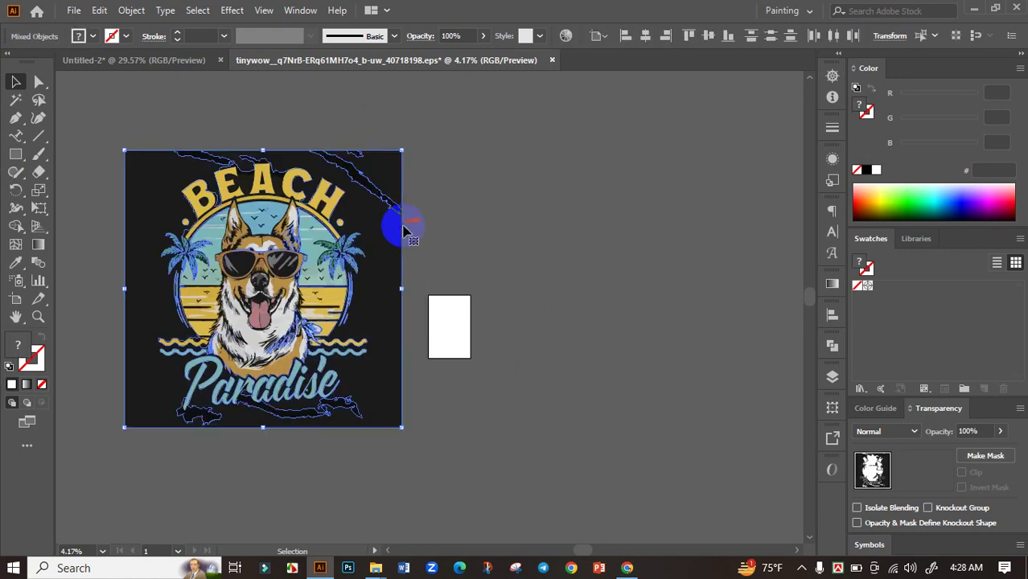
key("Delete")
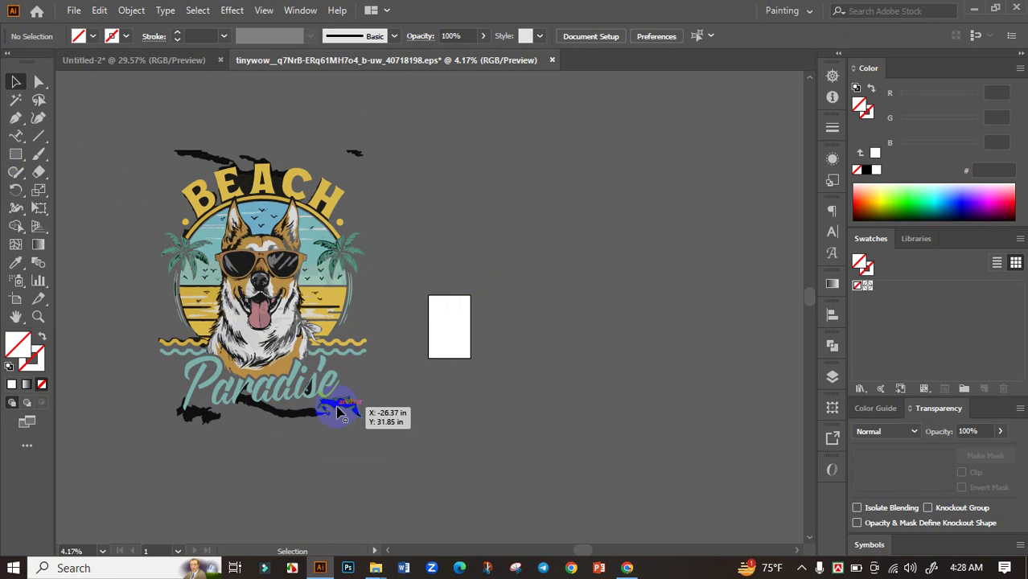
Delete the leftover dark wrinkle shapes beneath the word "Paradise".
left_click_drag(335, 407, 282, 424)
key("Delete")
left_click(279, 415)
key("Delete")
left_click(206, 420)
key("Delete")
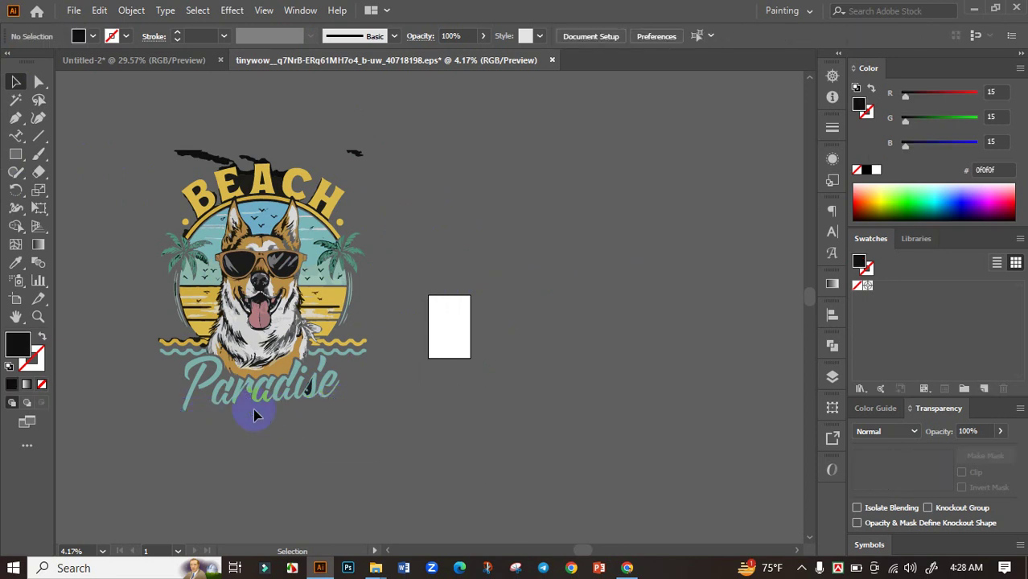
Delete the dark leftover inside the "s" of "Paradise" and recolour the dark slivers beside it with the lettering's teal using the Eyedropper.
scroll(314, 393, "up", 3)
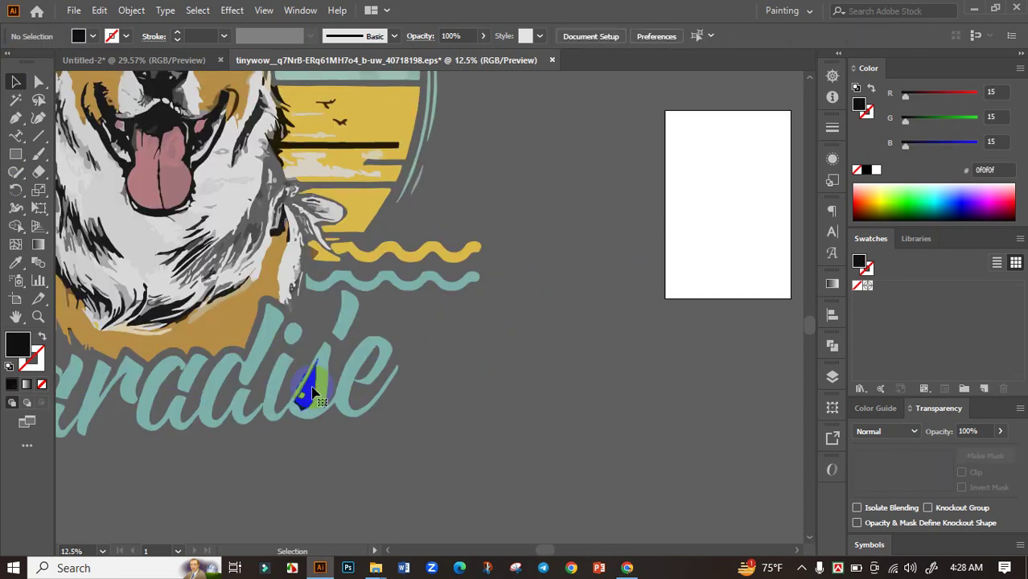
mouse_move(312, 394)
left_mouse_down()
mouse_move(348, 310)
mouse_move(316, 382)
left_mouse_up()
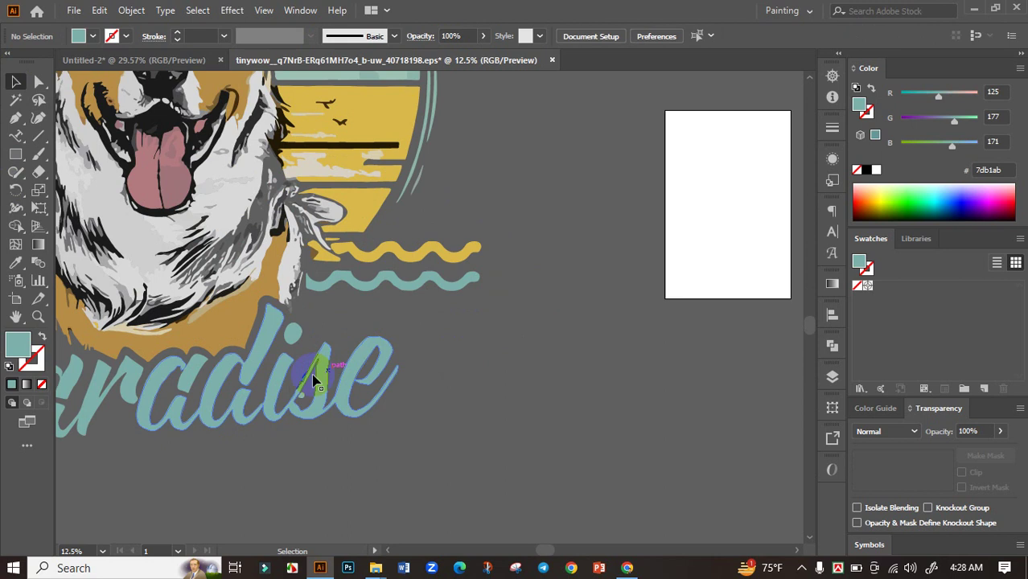
scroll(304, 386, "up", 5)
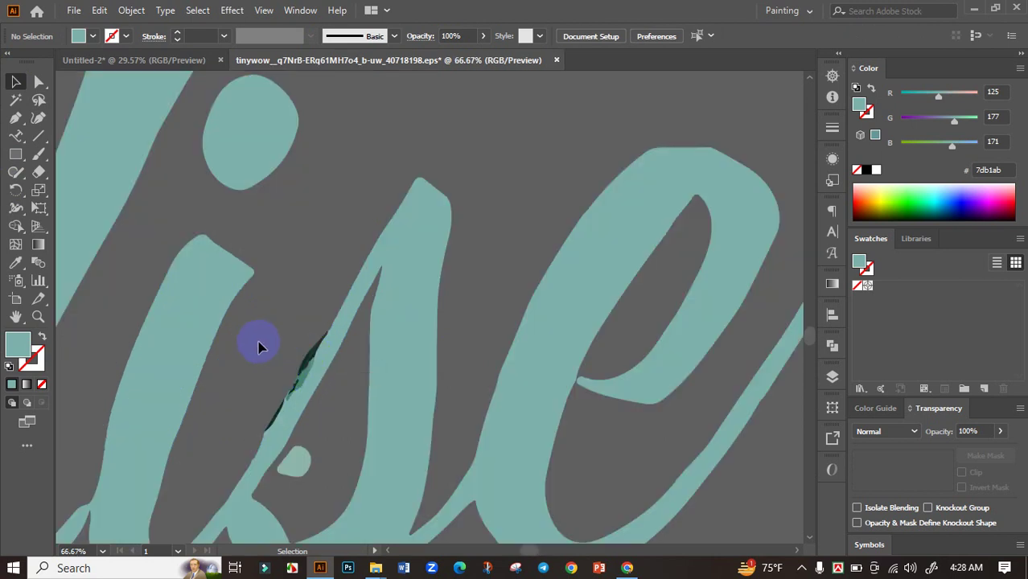
key("ctrl+a")
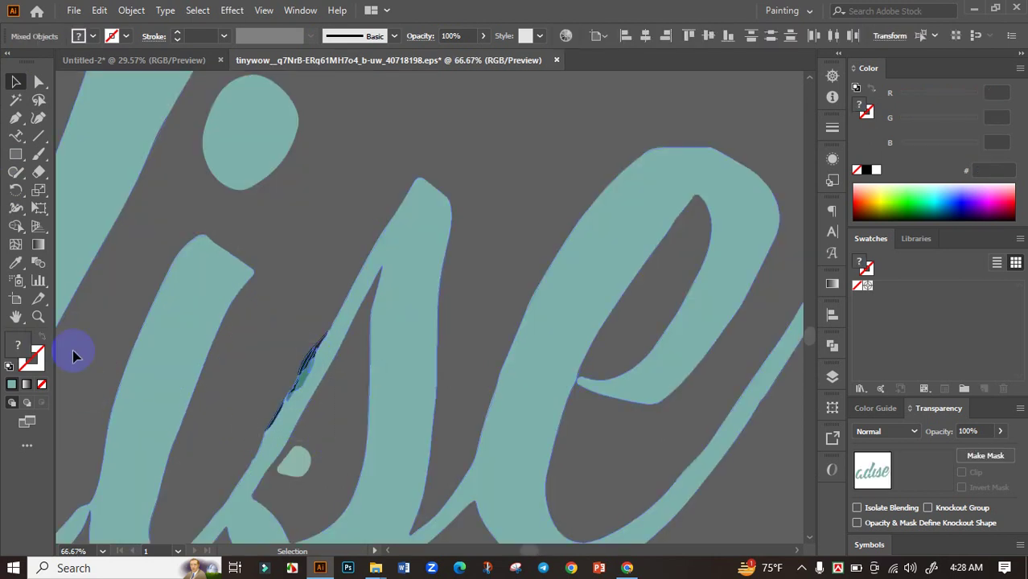
left_click(15, 262)
left_click(394, 259)
scroll(394, 259, "down", 5)
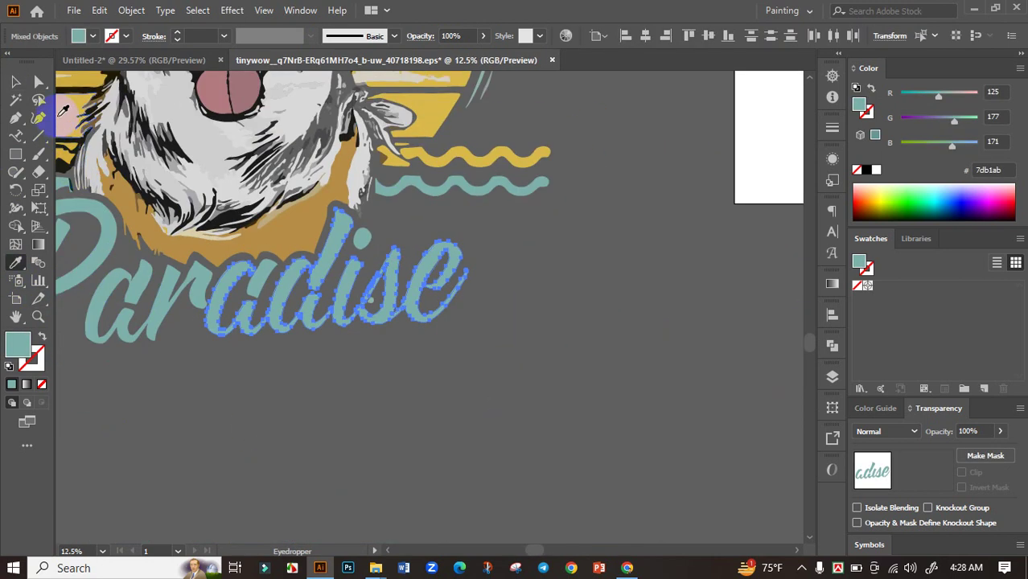
left_click(15, 81)
left_click(454, 372)
left_click_drag(537, 432, 613, 465)
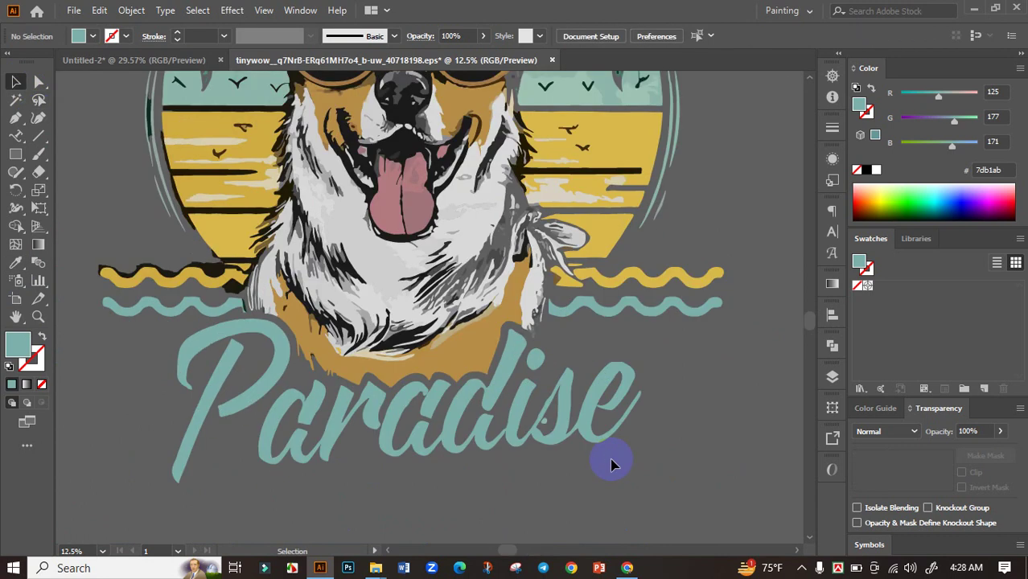
Delete the black shape behind the word "BEACH", and remove all remaining black shapes across the artwork with the Magic Wand.
scroll(614, 468, "down", 1)
left_click_drag(635, 391, 598, 449)
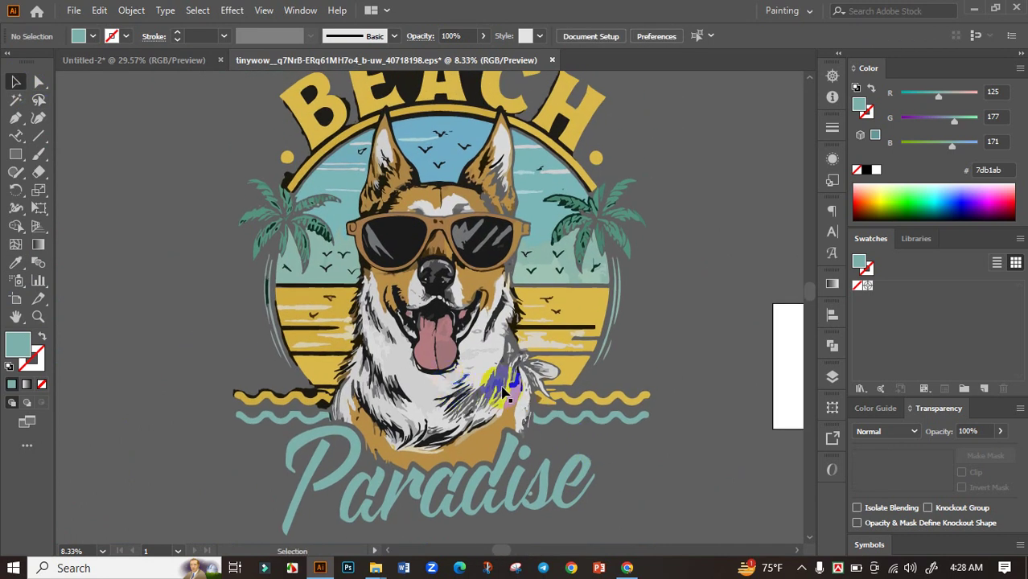
left_click_drag(418, 179, 372, 265)
left_click(367, 171)
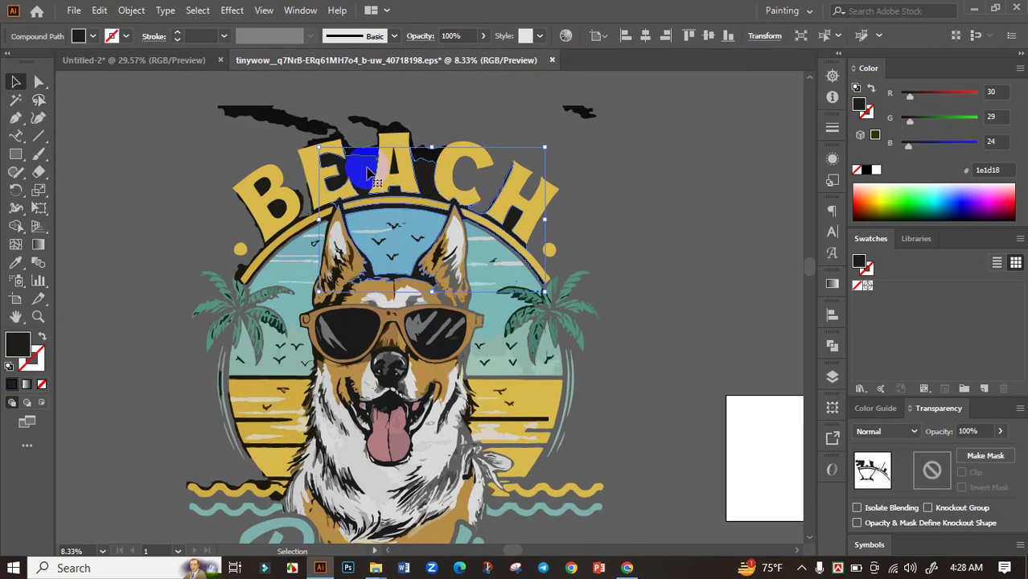
left_click(355, 99)
left_click(15, 100)
left_click(275, 127)
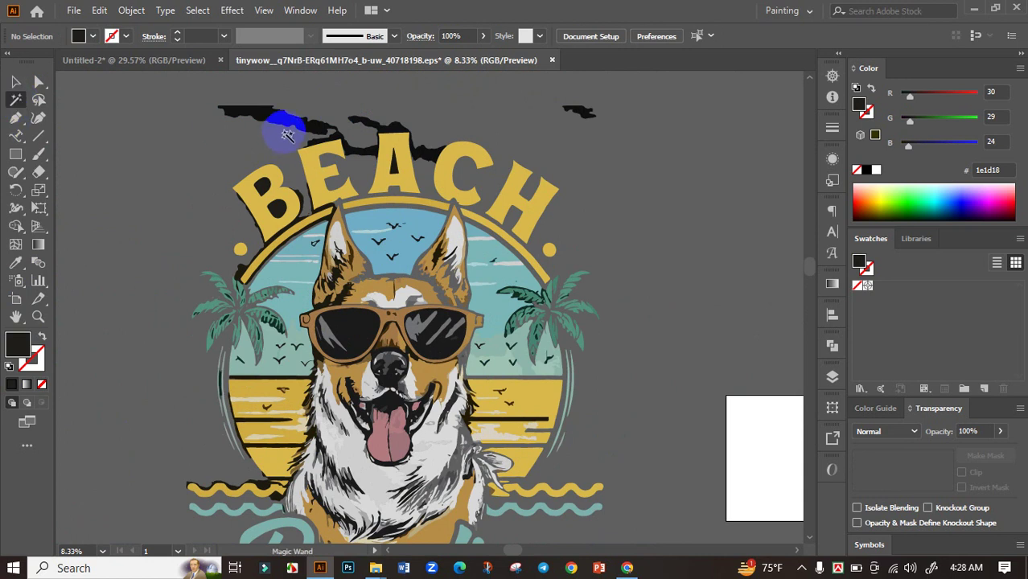
key("Delete")
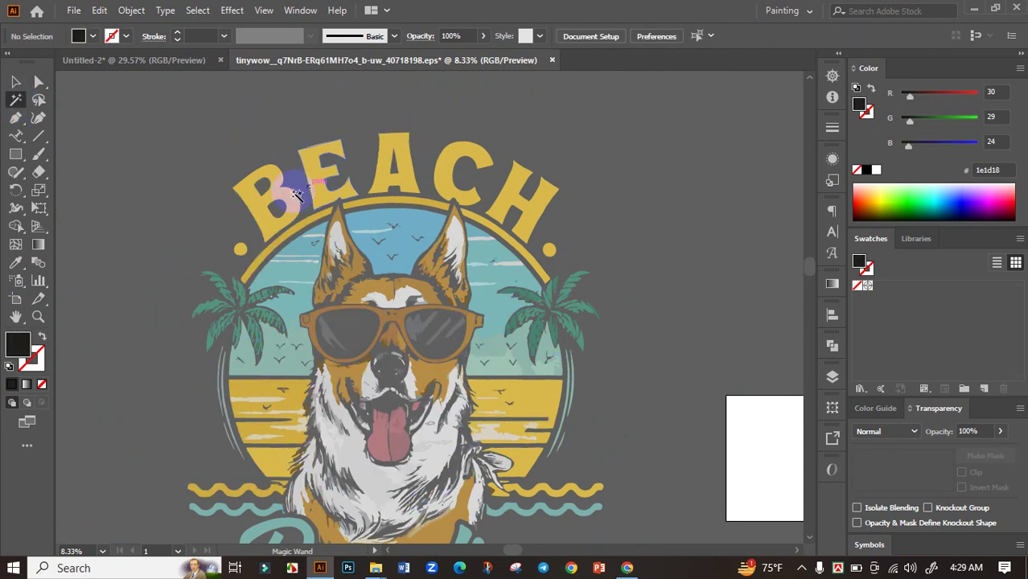
Select the whole cleaned Beach Paradise artwork, group it and bring it into the Untitled-2 document.
left_click(16, 81)
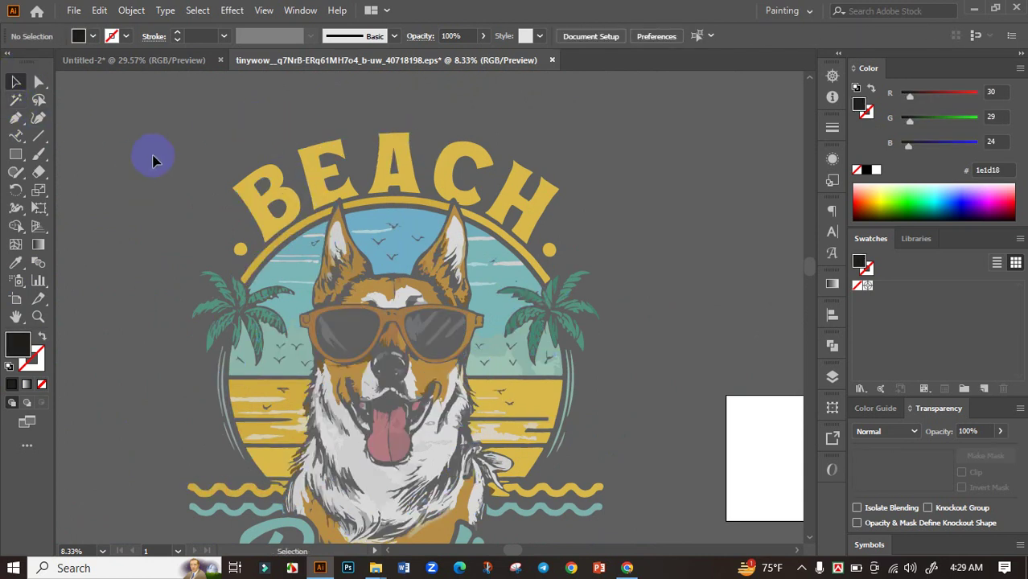
scroll(153, 161, "down", 1)
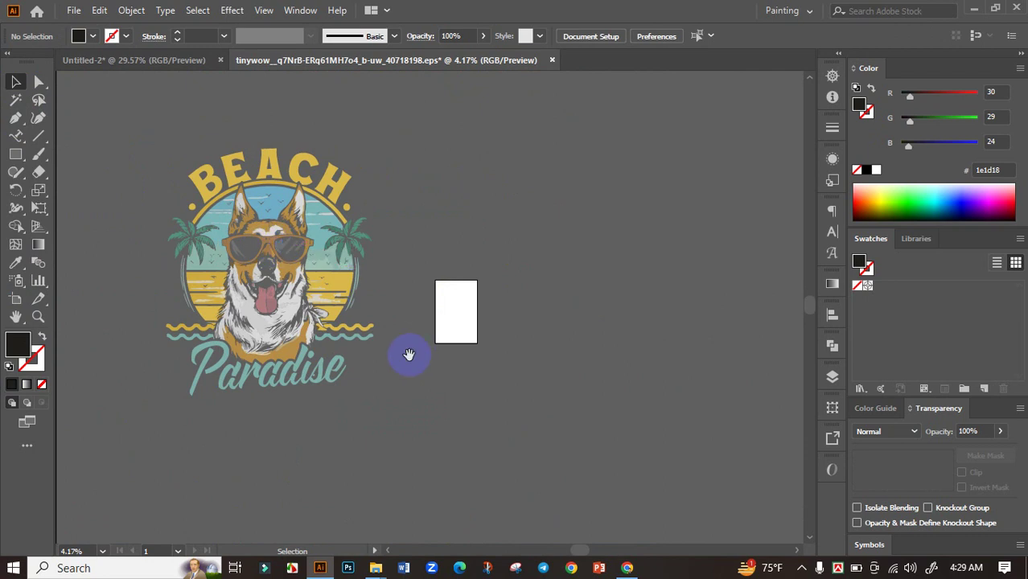
scroll(241, 229, "left", 1)
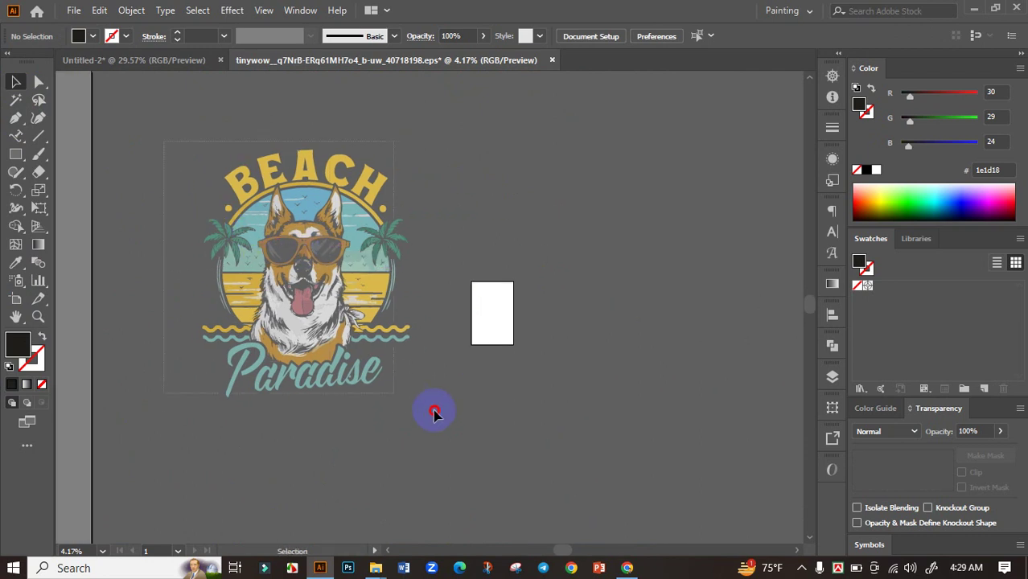
left_click_drag(438, 414, 437, 415)
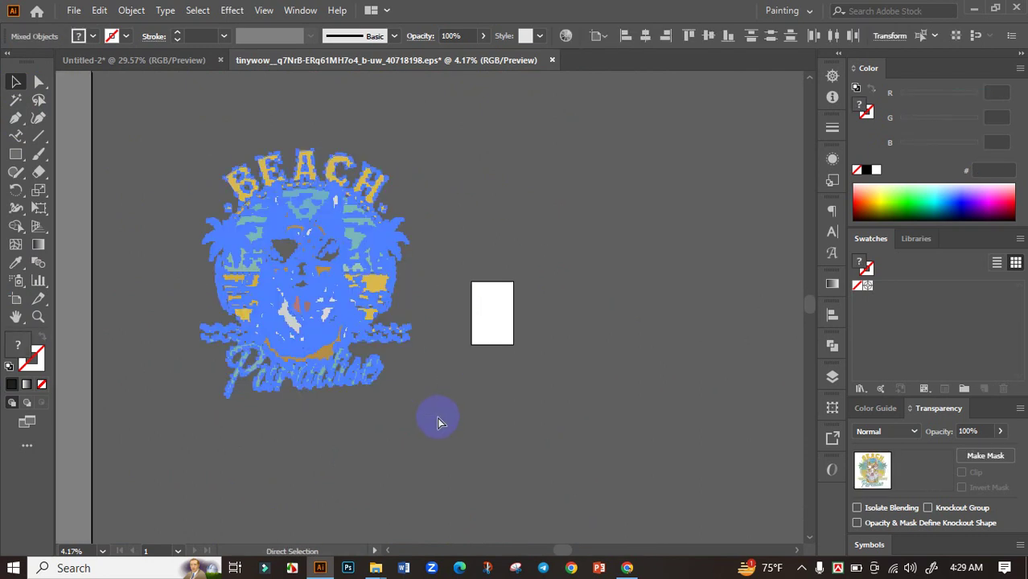
left_click_drag(353, 322, 491, 357)
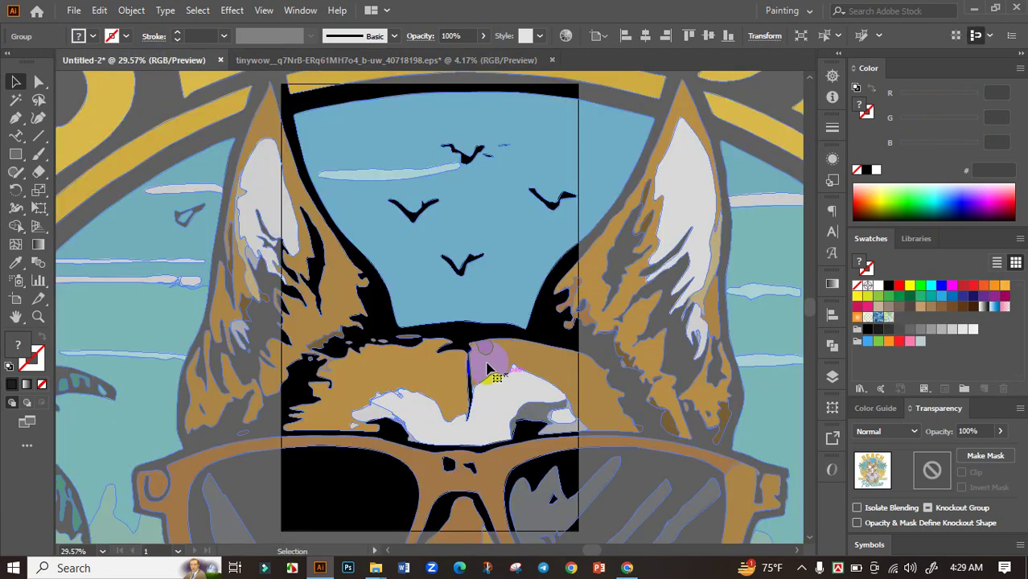
Scale down the artwork group and position it so it fits within the black artboard.
scroll(490, 358, "down", 3)
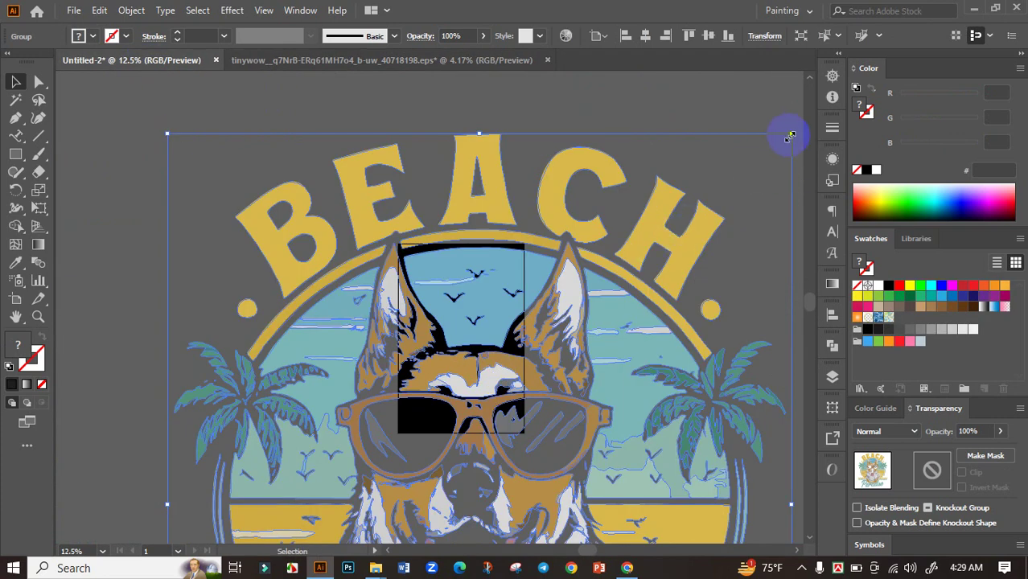
left_click_drag(772, 147, 546, 424)
left_click_drag(495, 456, 495, 322)
scroll(495, 321, "up", 1)
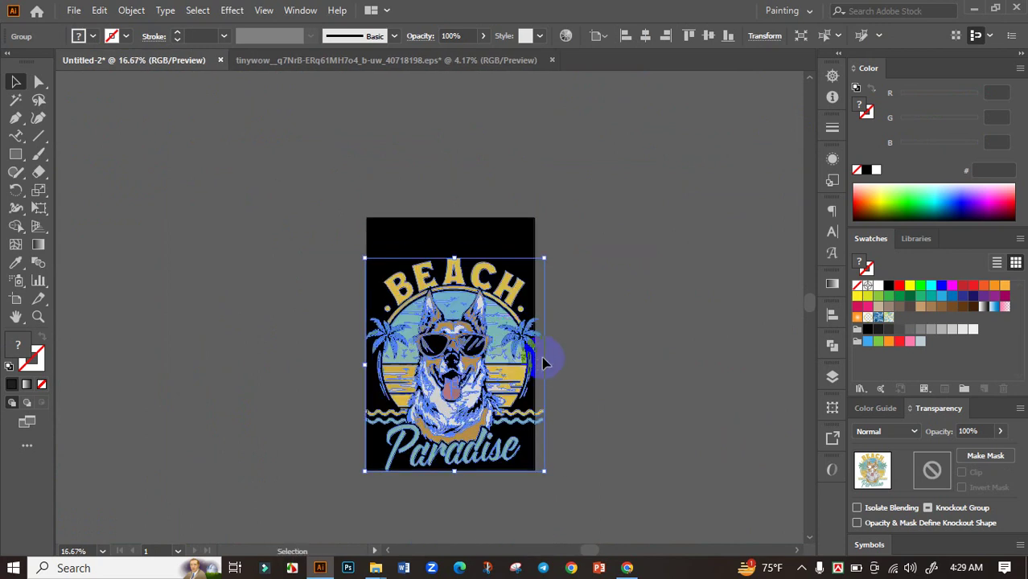
left_click_drag(546, 366, 529, 361)
Centre the artwork group horizontally and vertically on the black artboard and deselect it.
left_click(832, 316)
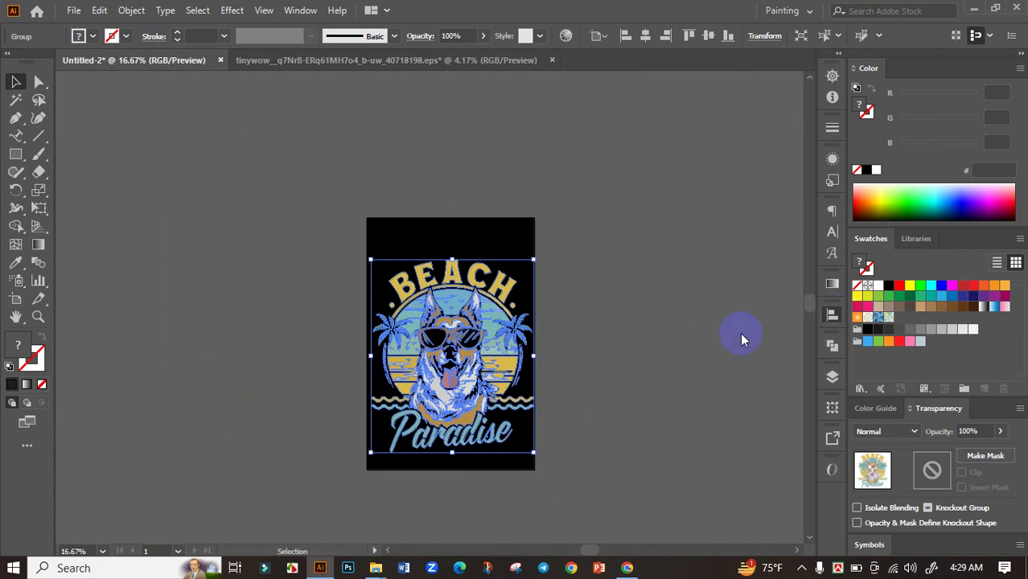
left_click(682, 347)
left_click(775, 347)
left_click(789, 309)
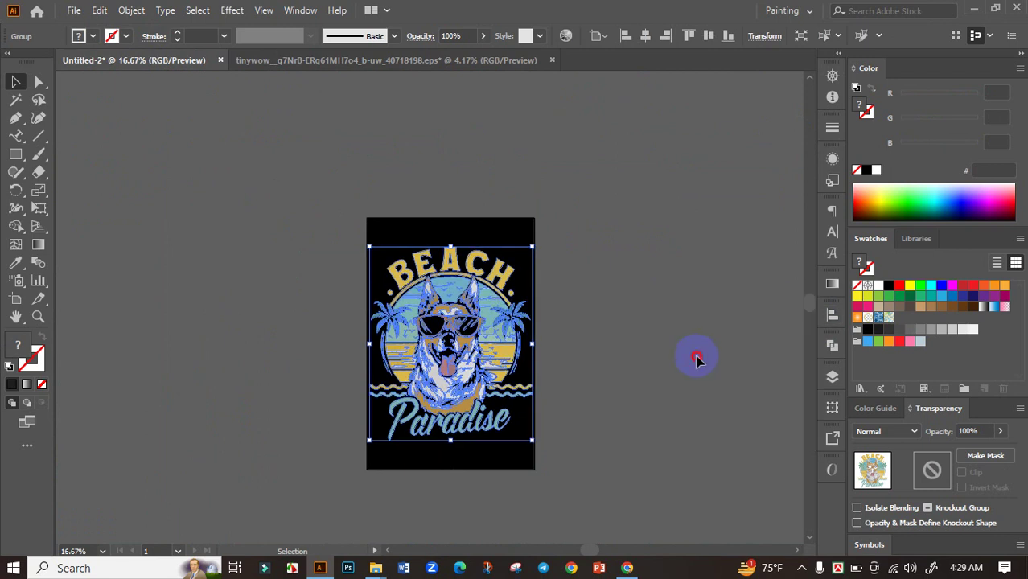
left_click(693, 354)
Examine the design's lettering, dog face and sunset details up close against the black background.
left_click_drag(681, 351, 660, 343)
scroll(491, 427, "up", 1)
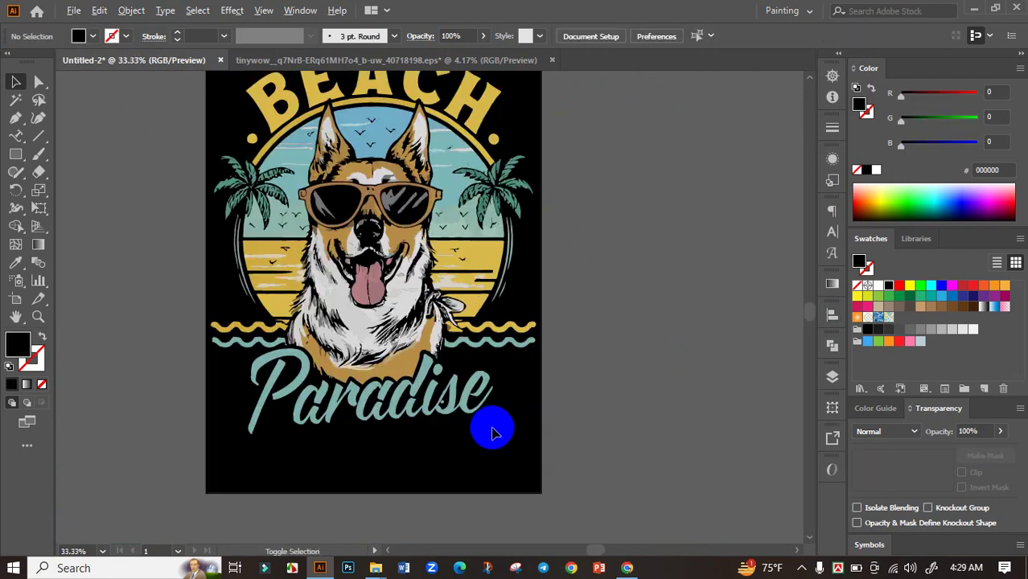
left_click_drag(583, 368, 608, 429)
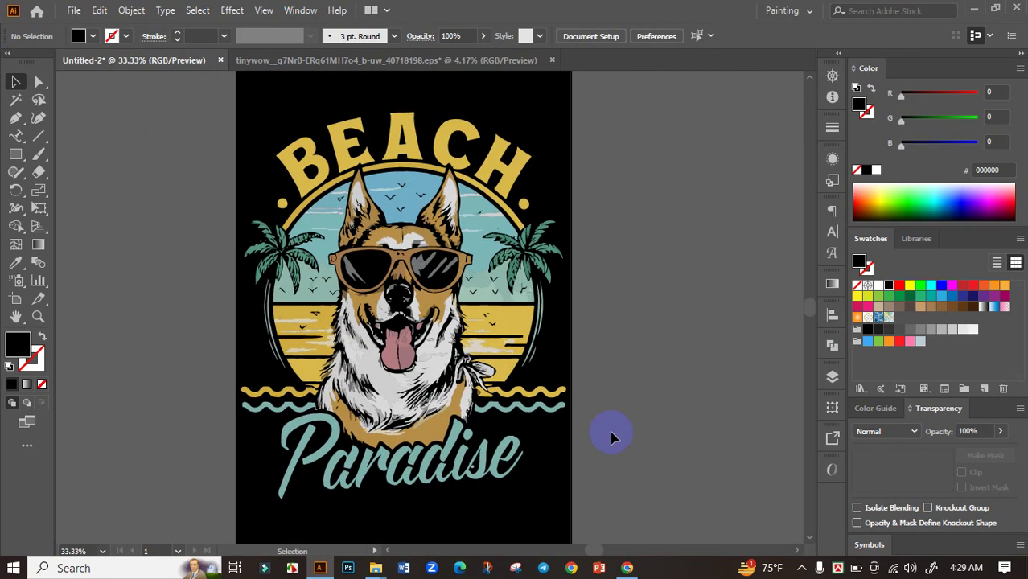
scroll(600, 406, "down", 1)
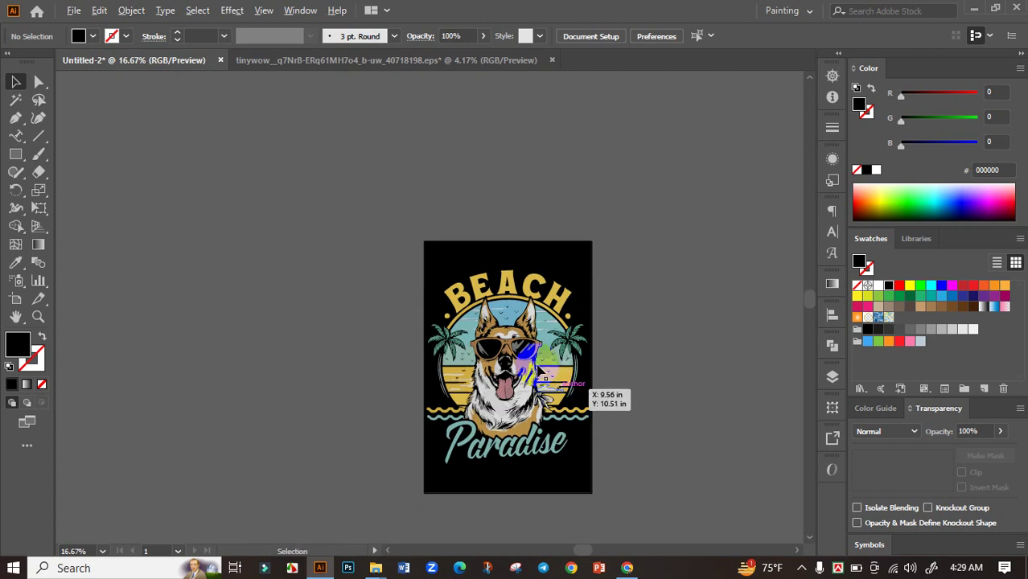
scroll(531, 370, "up", 3)
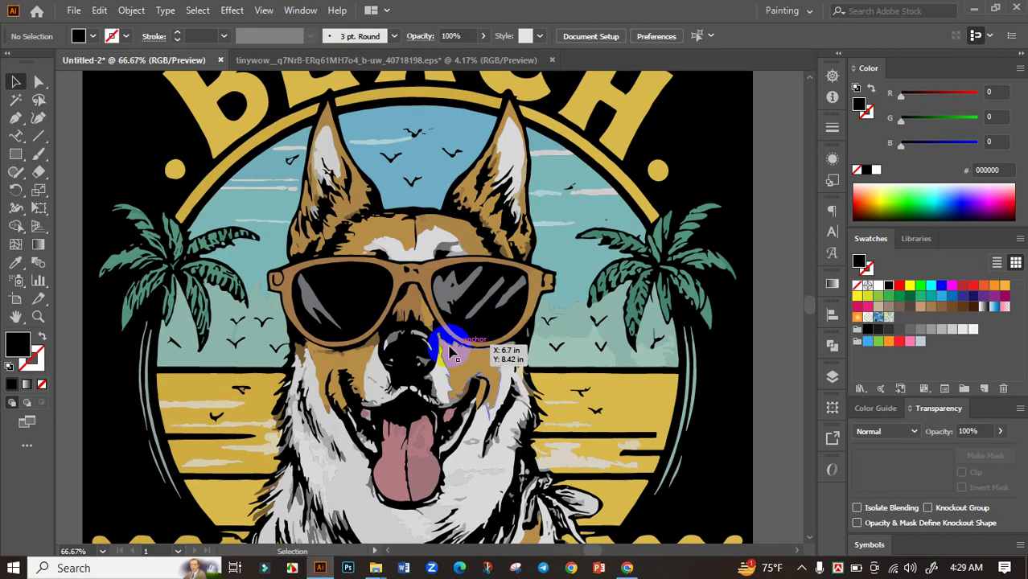
scroll(467, 349, "down", 1)
left_click_drag(650, 398, 599, 367)
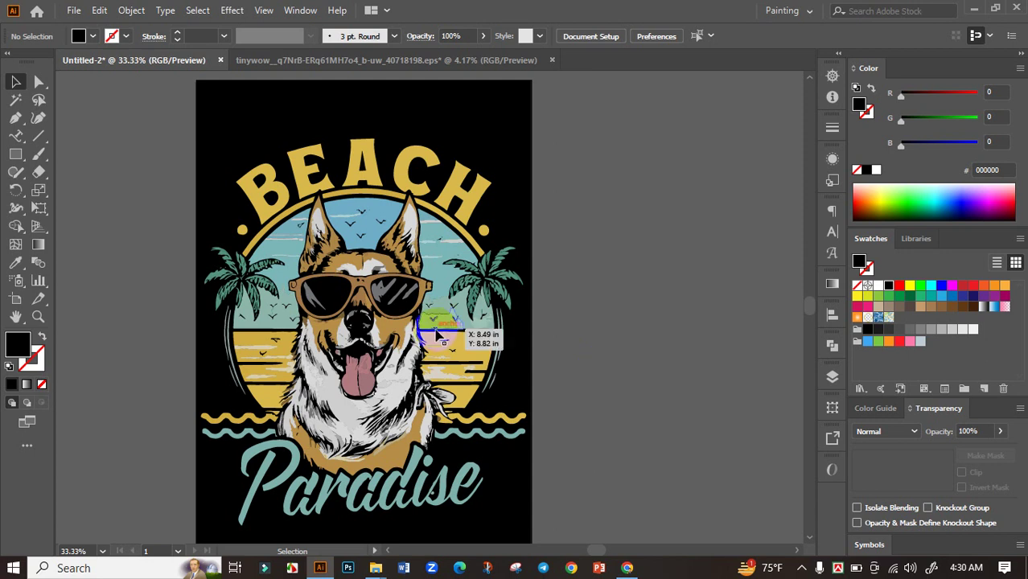
Check the artwork group's alignment options and review the complete design on the black artboard.
scroll(438, 349, "down", 2)
left_click(402, 353)
left_click(834, 319)
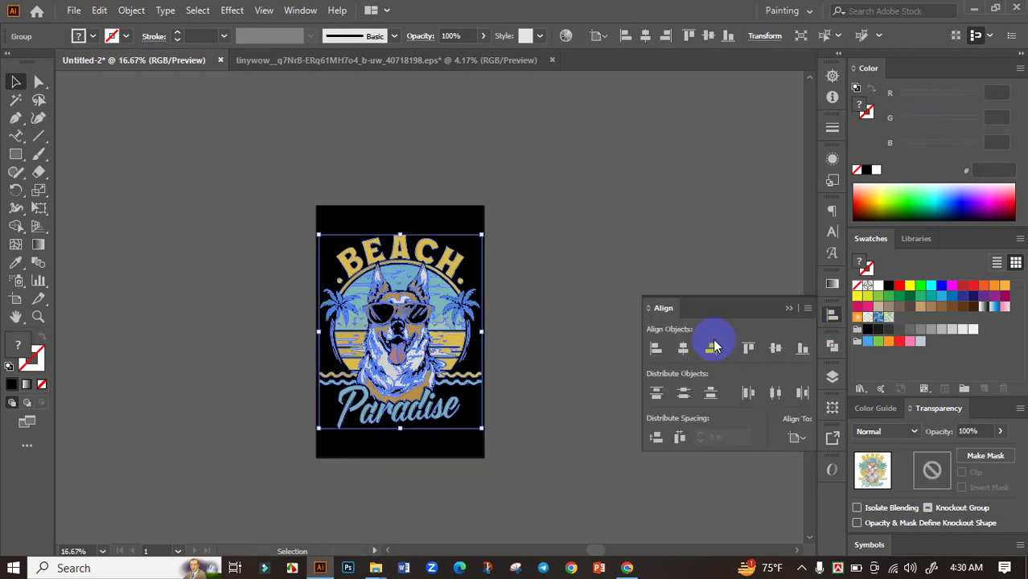
left_click(565, 375)
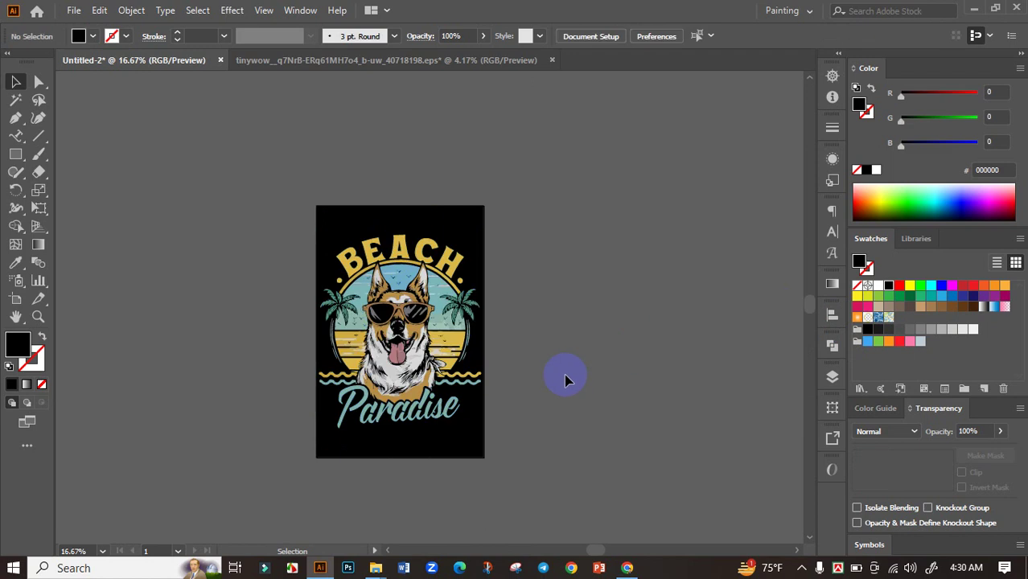
key("ctrl+equal")
left_click_drag(564, 375, 629, 411)
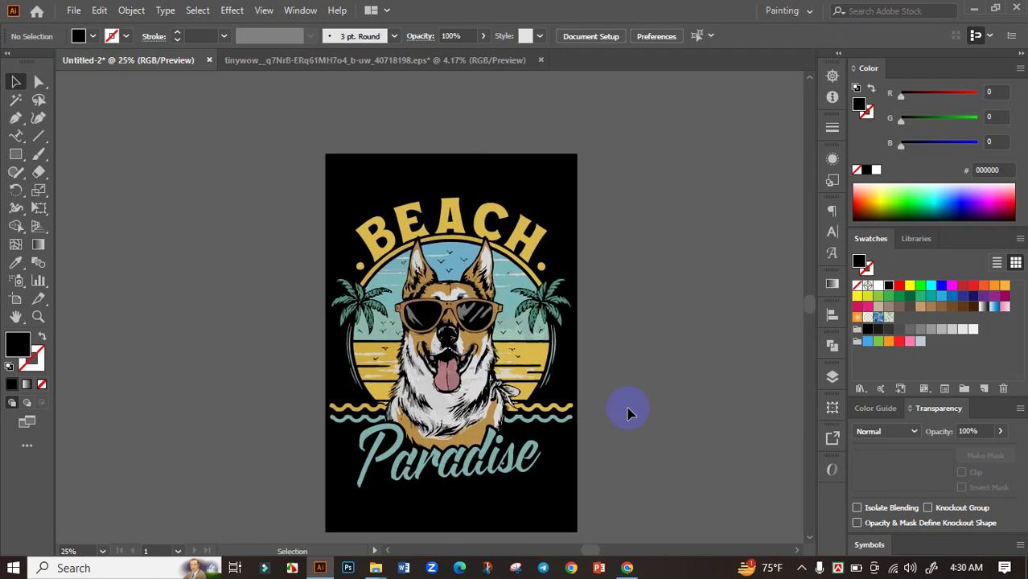